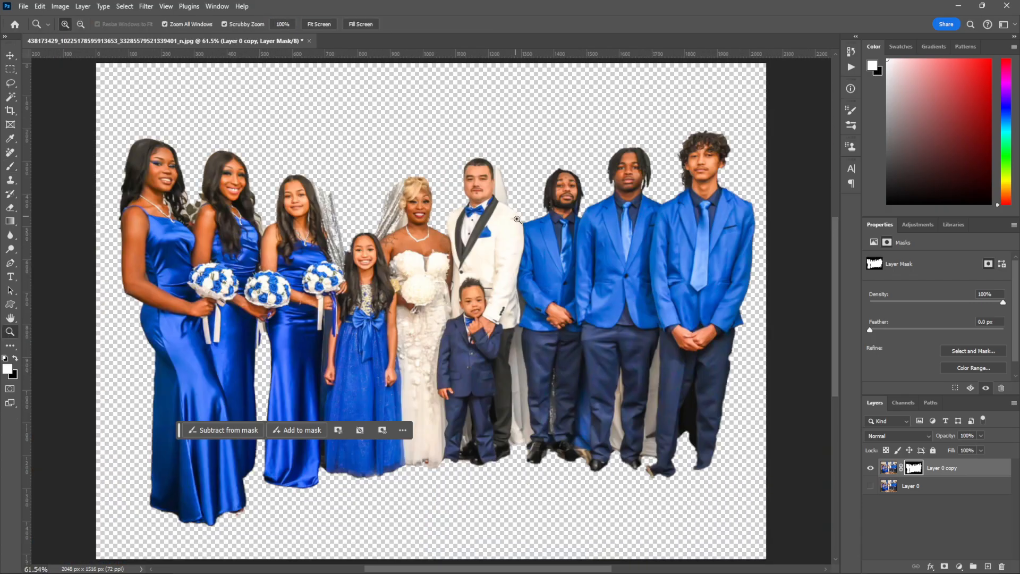
Step: Paint on the layer mask to restore the groomsmen's shoes and trouser hems
left_click_drag(579, 510, 637, 510)
key("b")
mouse_move(412, 313)
left_mouse_down()
mouse_move(446, 346)
mouse_move(589, 326)
mouse_move(413, 318)
mouse_move(402, 284)
left_mouse_up()
mouse_move(626, 354)
left_mouse_down()
mouse_move(660, 361)
mouse_move(660, 397)
mouse_move(765, 396)
left_mouse_up()
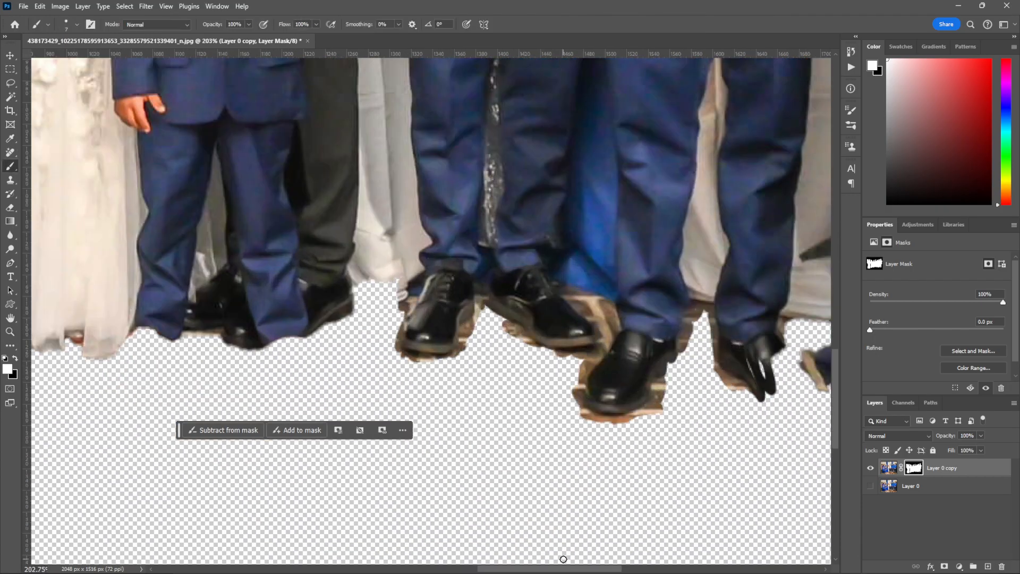
left_click_drag(563, 567, 612, 568)
key("bracketright")
key("bracketright")
mouse_move(507, 331)
left_mouse_down()
mouse_move(531, 391)
mouse_move(617, 319)
mouse_move(757, 250)
mouse_move(678, 371)
mouse_move(725, 467)
mouse_move(760, 494)
mouse_move(595, 421)
mouse_move(526, 423)
mouse_move(545, 486)
left_mouse_up()
Step: Trace the groomsmen's shoes and the outermost trouser leg with a Pen path and remove the surrounding leftover floor from the mask
key("p")
left_click(149, 269)
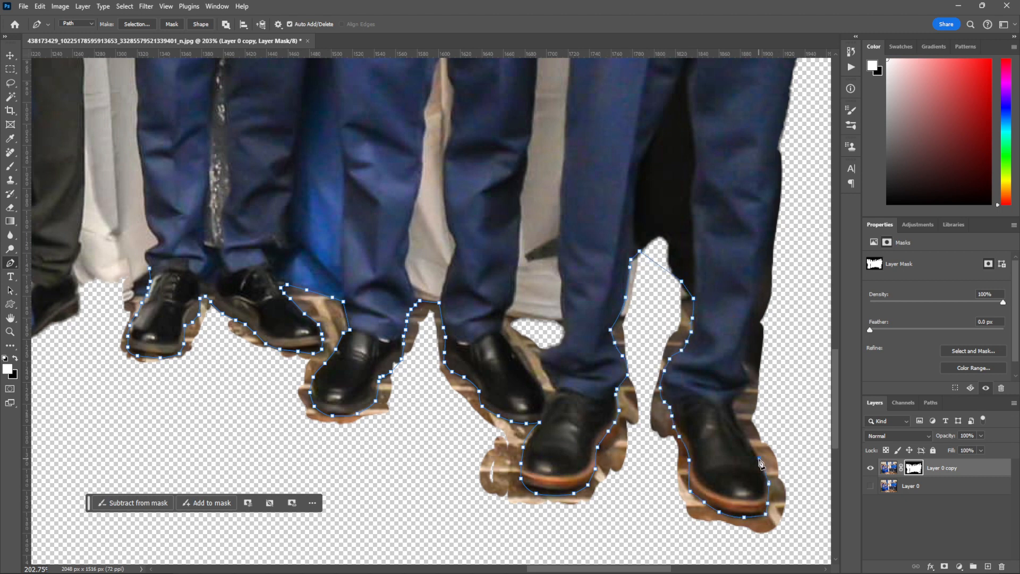
left_click(778, 195)
left_click(778, 152)
left_click(777, 147)
left_click(786, 146)
left_click(810, 373)
left_click(816, 513)
left_click(799, 544)
left_click(623, 556)
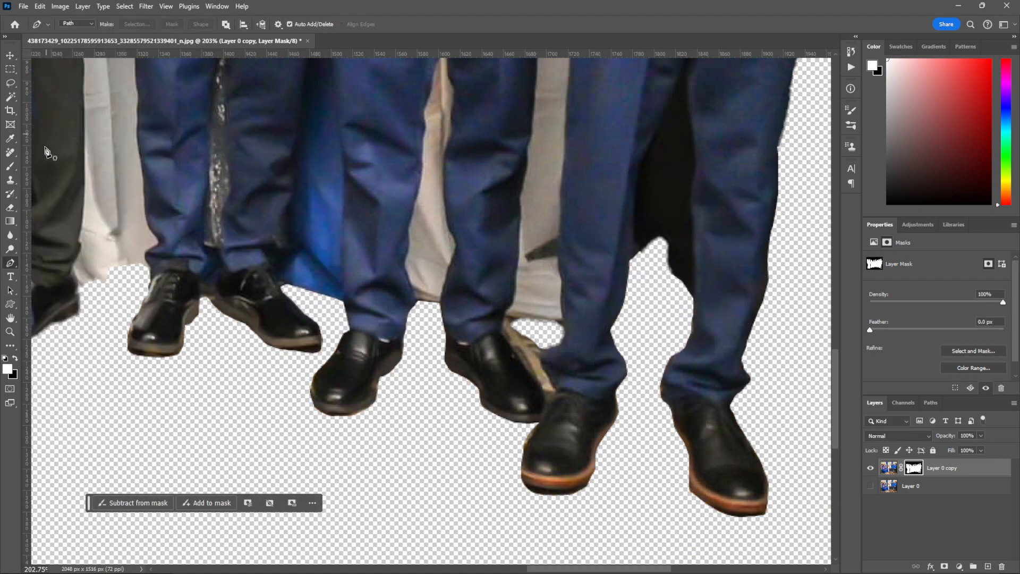
Step: Trace along the shortest groomsman's sleeve and trousers and mask out everyone except the three groomsmen
key("ctrl+0")
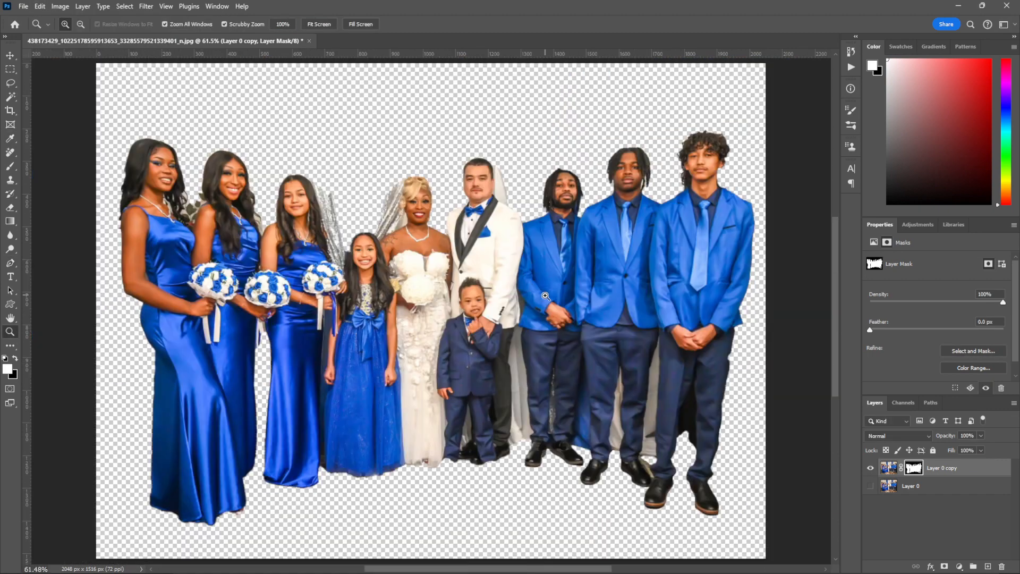
scroll(499, 168, "up", 3)
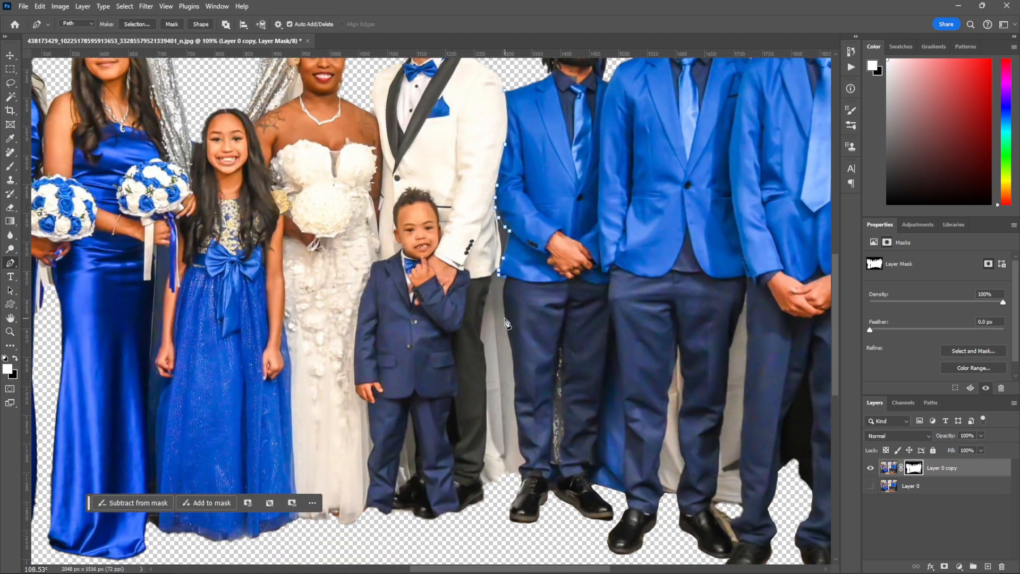
left_click_drag(525, 460, 512, 337)
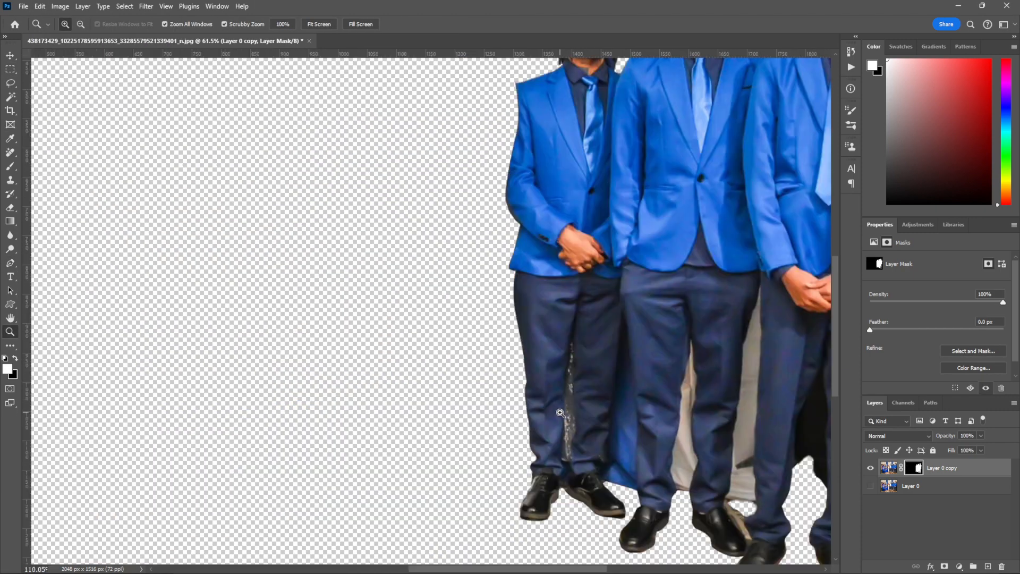
Step: Remove the background gaps between the first two groomsmen's legs from the mask using Lasso selections with a 0.1 px feather
left_click(10, 85)
left_click_drag(564, 174, 563, 205)
left_click_drag(563, 399, 563, 395)
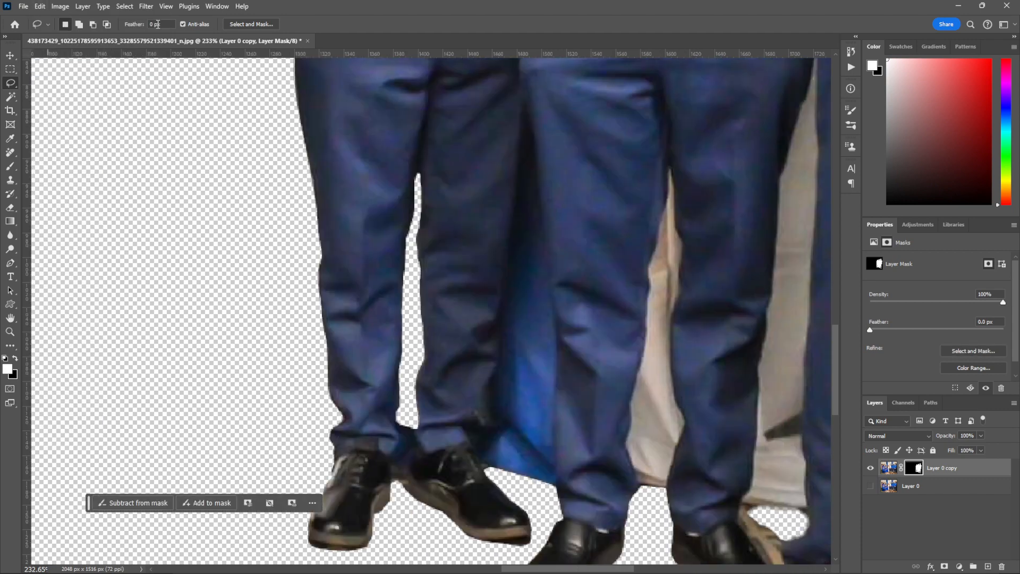
mouse_move(484, 466)
left_mouse_down()
mouse_move(503, 425)
mouse_move(520, 218)
left_mouse_up()
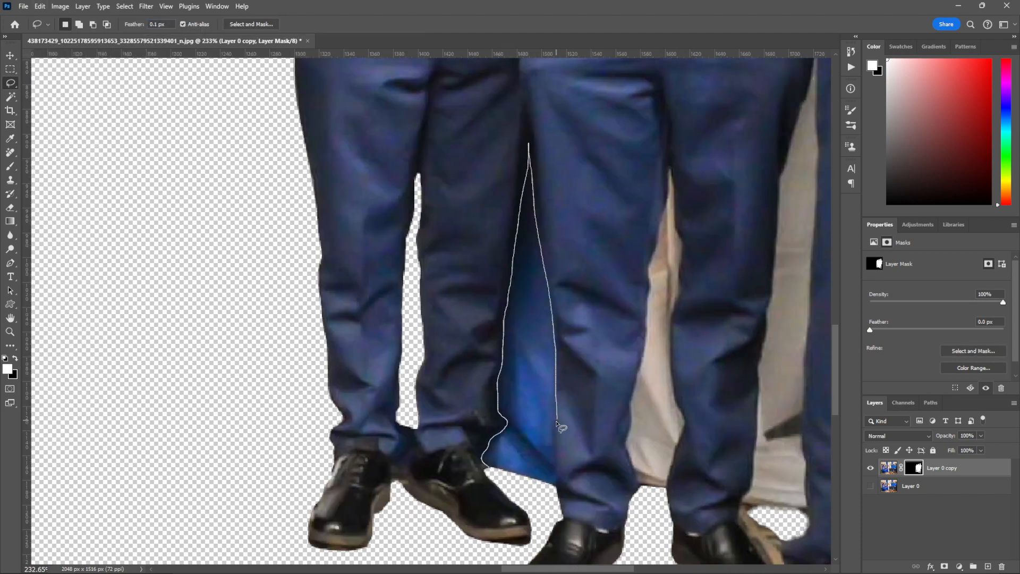
left_click_drag(556, 422, 489, 468)
left_click(39, 6)
left_click(50, 70)
mouse_move(638, 488)
left_mouse_down()
mouse_move(625, 441)
mouse_move(667, 486)
left_mouse_up()
key("ctrl+x")
Step: Lasso the curtain beside the tallest groomsman and the dark area between his legs, and remove both from the mask
left_click_drag(770, 213, 536, 272)
left_click_drag(581, 112, 548, 232)
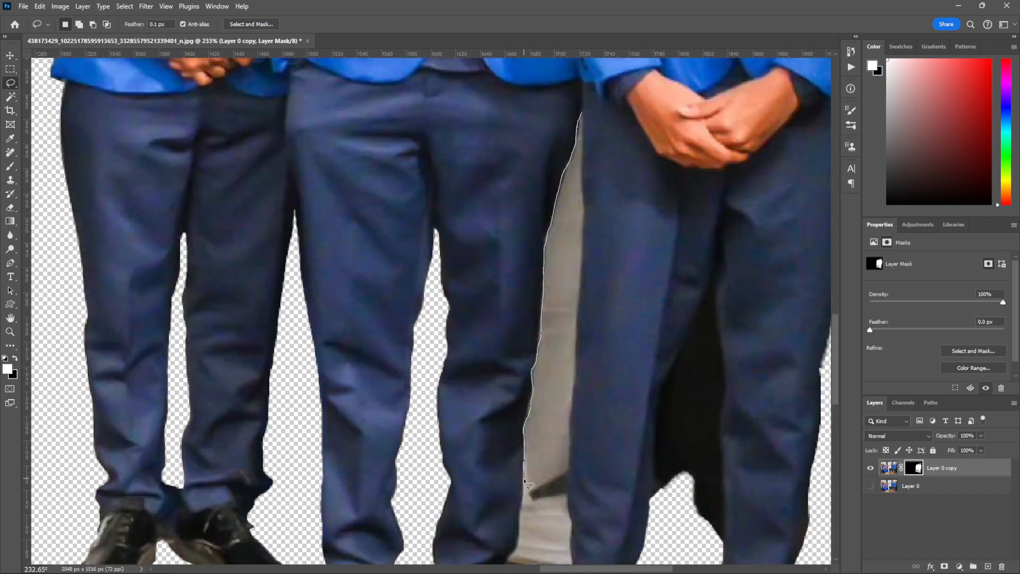
left_click_drag(524, 481, 529, 372)
mouse_move(594, 319)
left_mouse_down()
mouse_move(602, 363)
mouse_move(607, 168)
left_mouse_up()
key("ctrl+x")
mouse_move(679, 559)
left_mouse_down()
mouse_move(453, 422)
mouse_move(517, 282)
mouse_move(455, 425)
left_mouse_up()
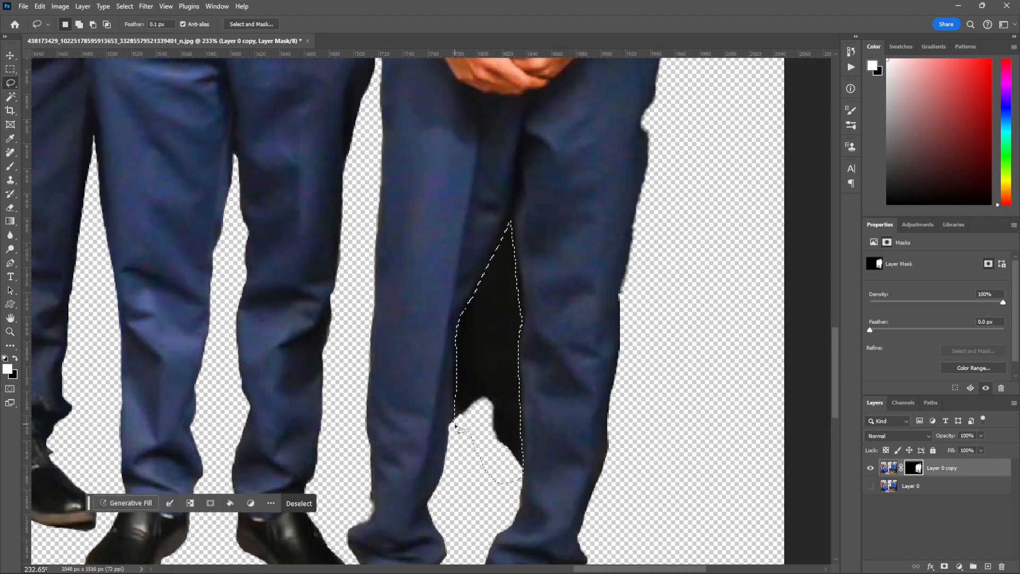
key("ctrl+x")
Step: Show only the original photo layer, switch to Fooocus, and paint an inpaint mask over the groom and the three groomsmen
key("z")
key("ctrl+0")
left_click(868, 486, "alt")
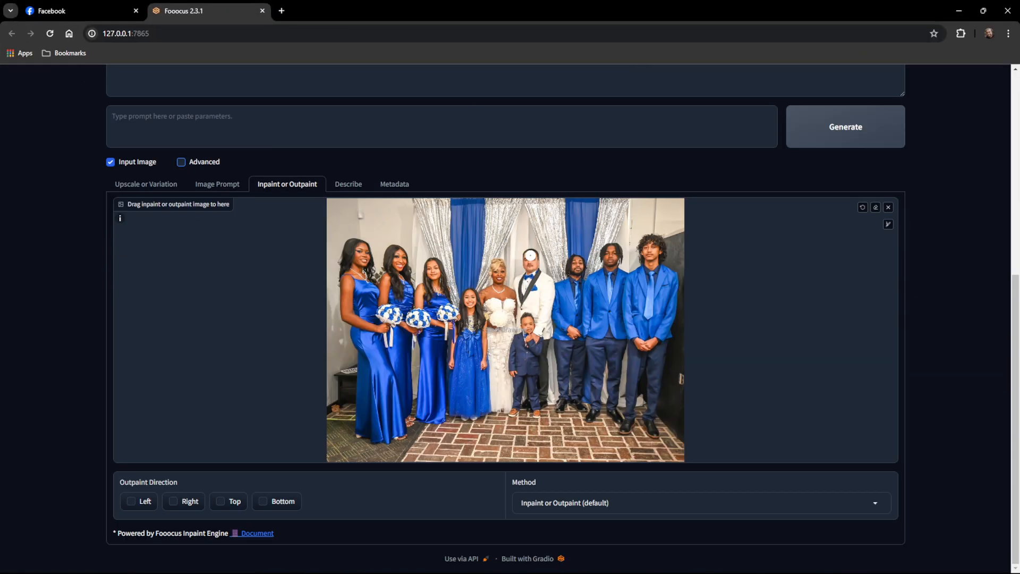
mouse_move(526, 234)
left_mouse_down()
mouse_move(523, 265)
mouse_move(564, 384)
mouse_move(557, 508)
mouse_move(654, 532)
mouse_move(750, 474)
mouse_move(765, 206)
mouse_move(623, 194)
mouse_move(533, 250)
mouse_move(578, 285)
mouse_move(684, 239)
mouse_move(640, 296)
mouse_move(596, 458)
mouse_move(669, 315)
mouse_move(771, 331)
mouse_move(706, 417)
left_mouse_up()
scroll(661, 531, "down", 1)
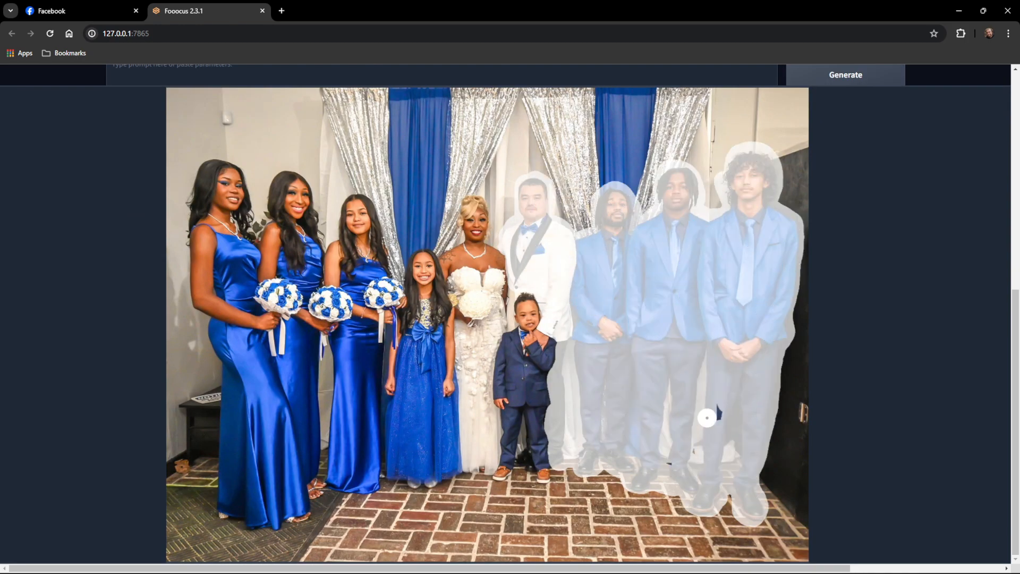
Step: Extend the inpaint mask closely around the boy's legs and the groom's hand on his chest
scroll(514, 475, "up", 5)
scroll(514, 456, "down", 3)
mouse_move(501, 501)
left_mouse_down()
mouse_move(518, 422)
mouse_move(542, 522)
left_mouse_up()
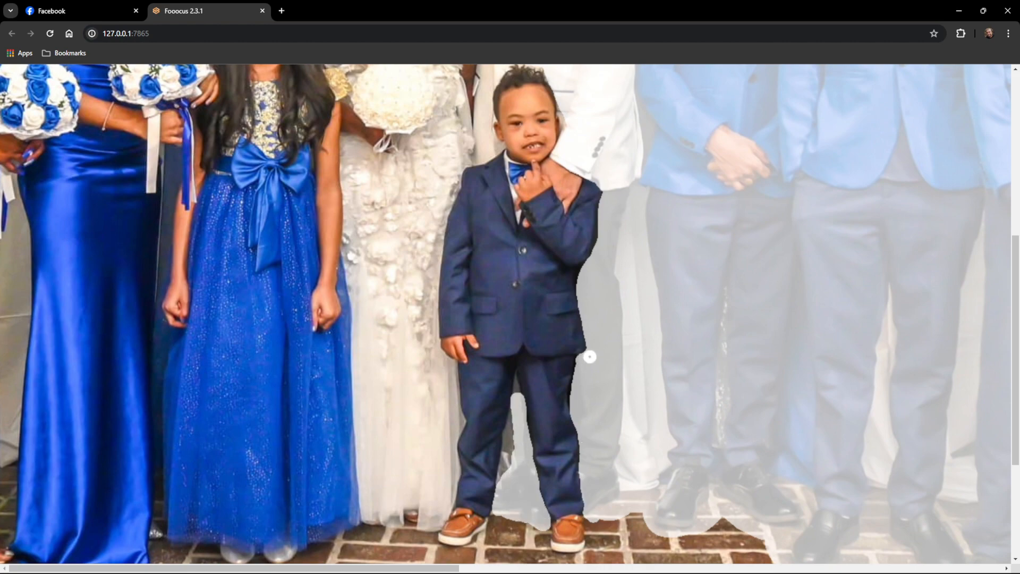
scroll(589, 357, "up", 5)
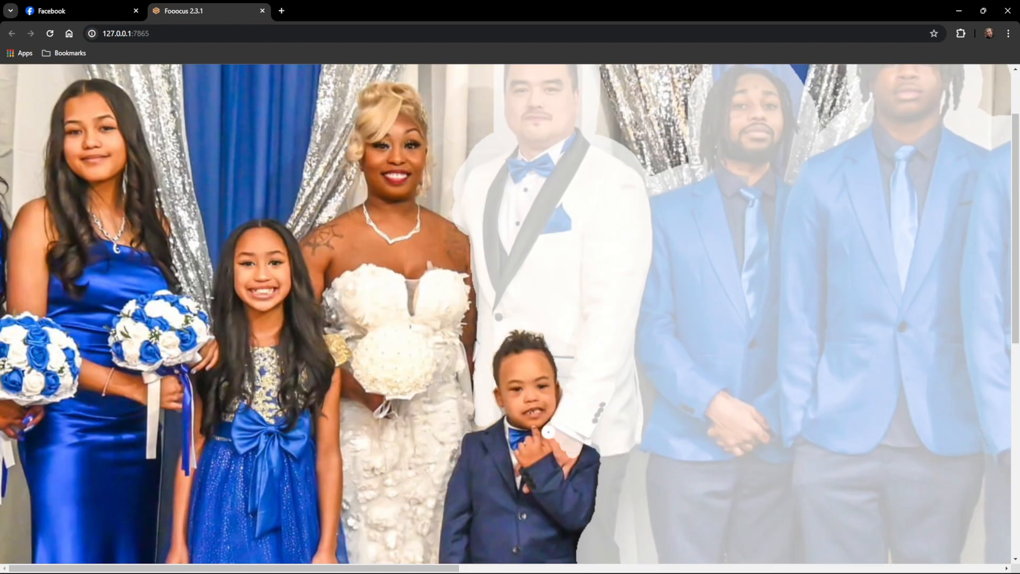
mouse_move(547, 432)
left_mouse_down()
mouse_move(572, 451)
mouse_move(528, 491)
left_mouse_up()
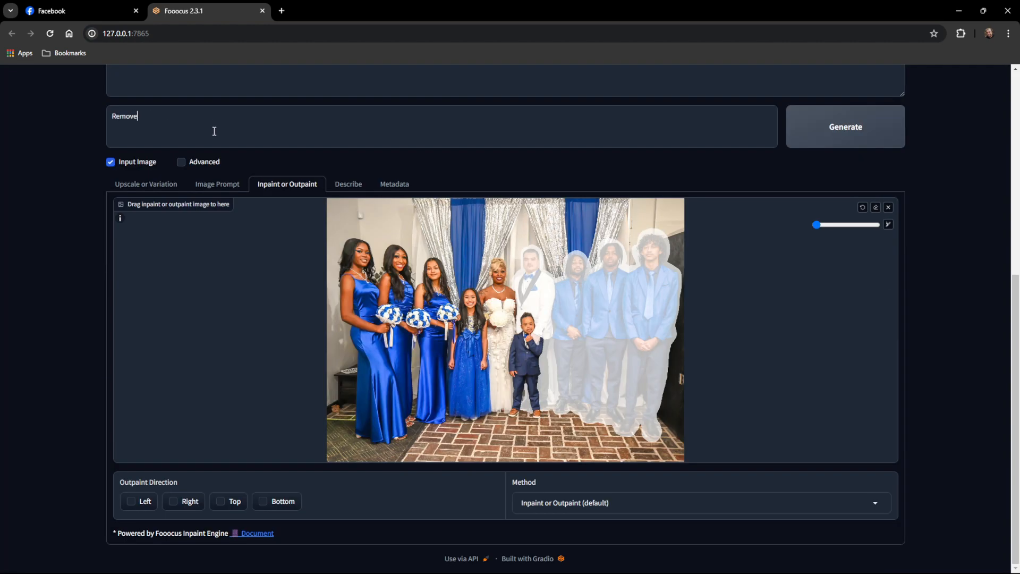
Step: Generate the inpainted area with the prompt "background, white back drop"
key("ctrl+Return")
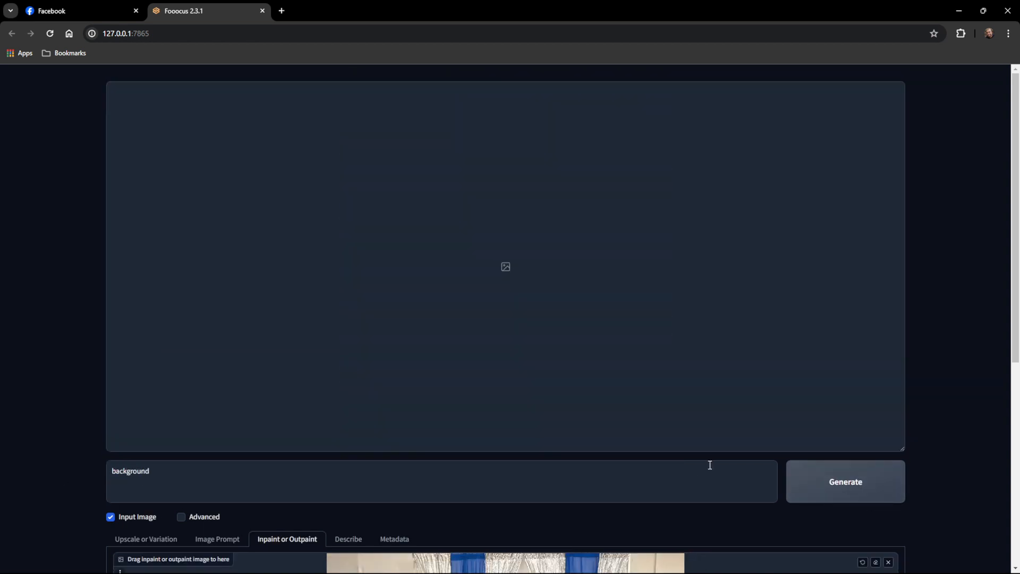
key("ctrl+Return")
type("ck drop")
left_click(827, 479)
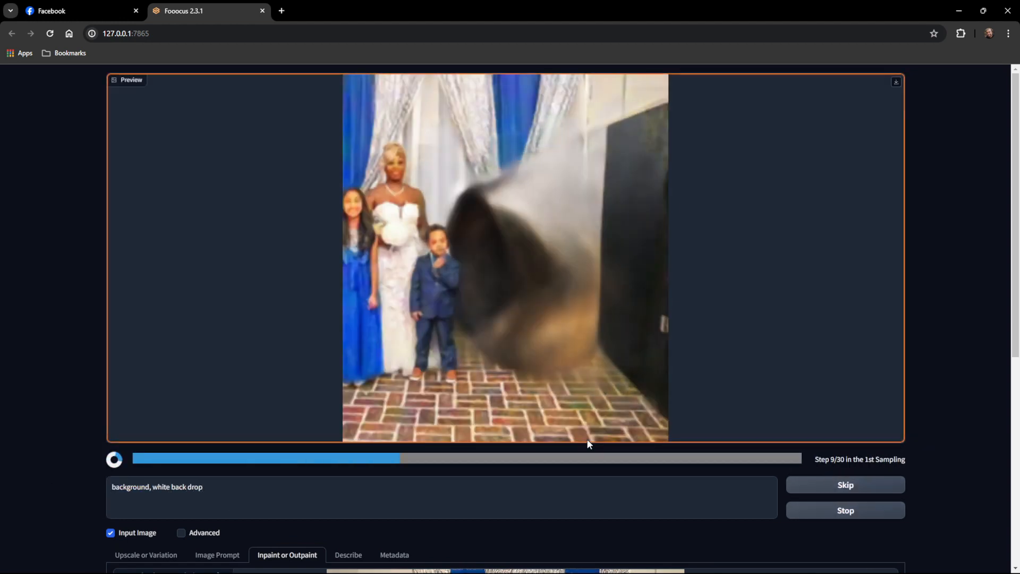
left_click(792, 282)
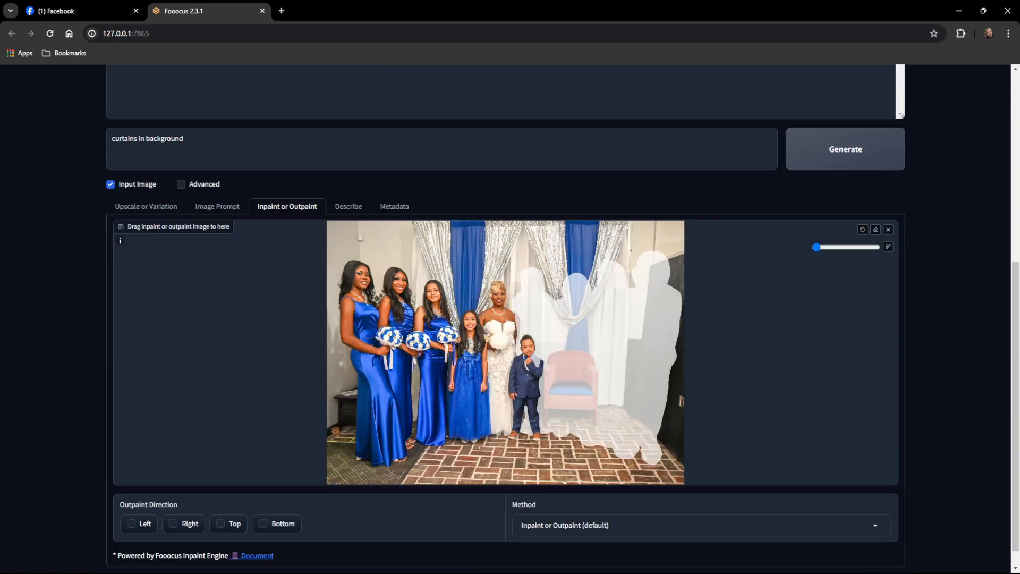
Step: Mask the generated chair beside the boy and regenerate the area with the prompt "curtains"
mouse_move(550, 355)
left_mouse_down()
mouse_move(545, 399)
mouse_move(597, 416)
mouse_move(551, 407)
mouse_move(571, 358)
left_mouse_up()
key("ctrl+Return")
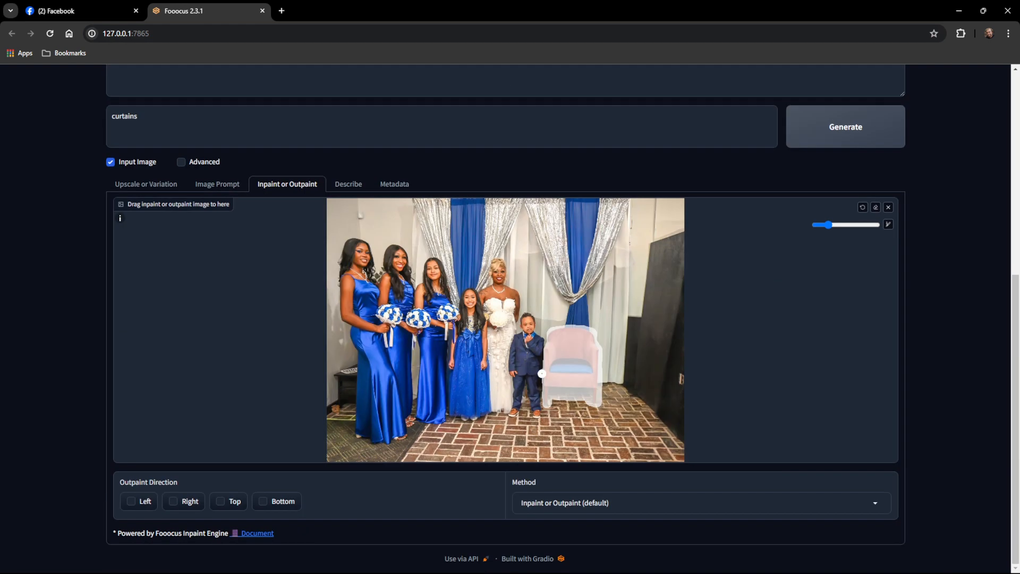
scroll(541, 373, "up", 12)
mouse_move(544, 241)
left_mouse_down()
mouse_move(548, 443)
mouse_move(552, 133)
left_mouse_up()
key("r")
key("ctrl+Return")
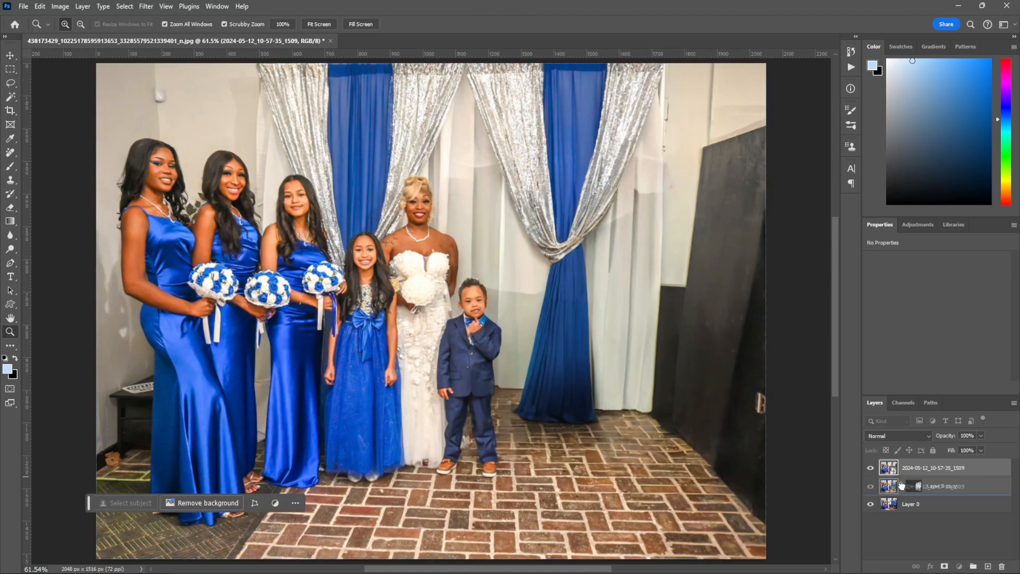
Step: Place the generated image layer beneath the groomsmen cutout and shift the groomsmen about 219 px towards the bride
left_click(893, 468)
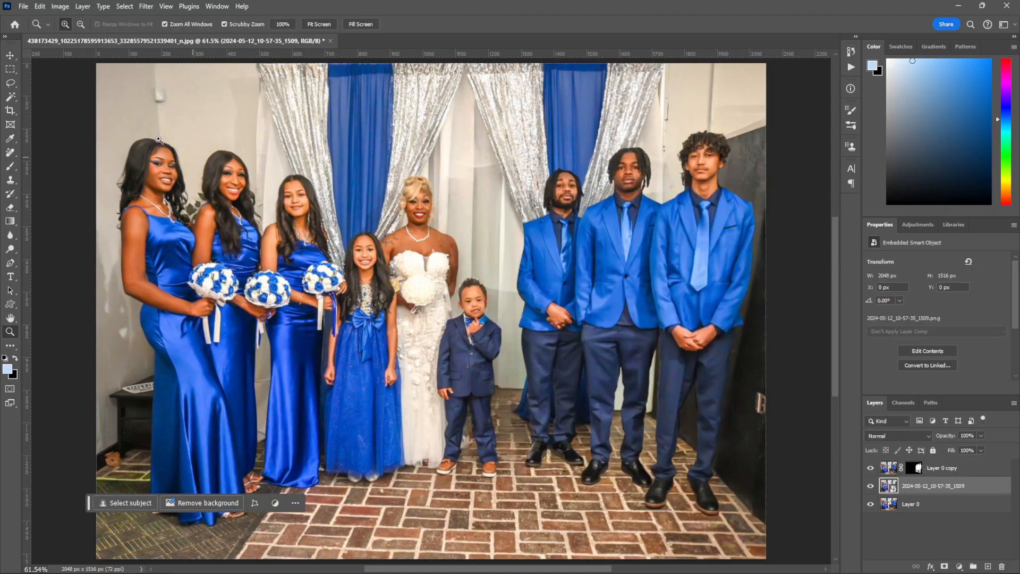
left_click_drag(619, 246, 547, 247)
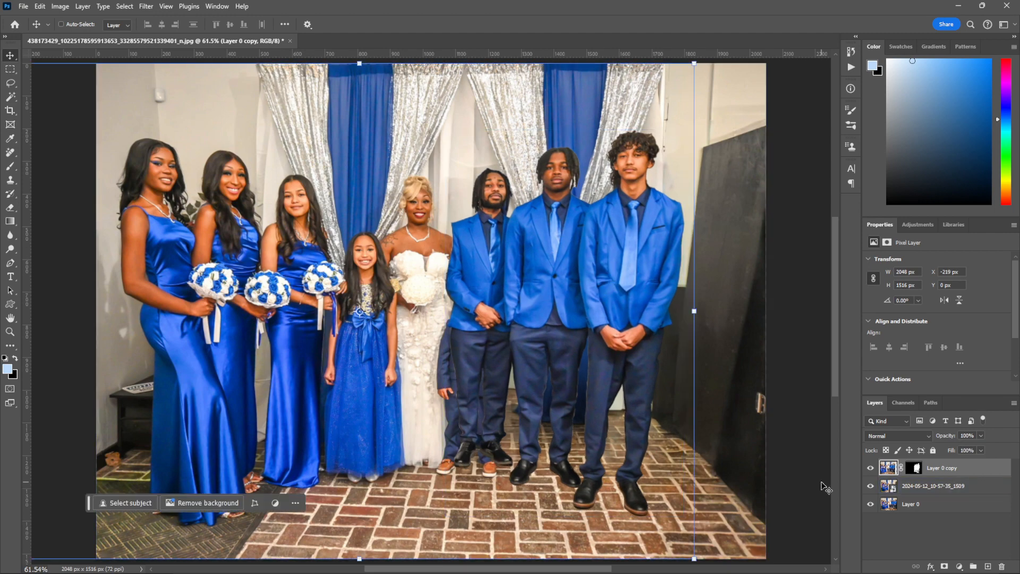
Step: Hide the groomsmen layer, add a mask to the generated image, and paint black around the boy to bring back his original outline
left_click(870, 467)
left_click(933, 486)
left_click(944, 566)
key("z")
left_click_drag(459, 297, 526, 303)
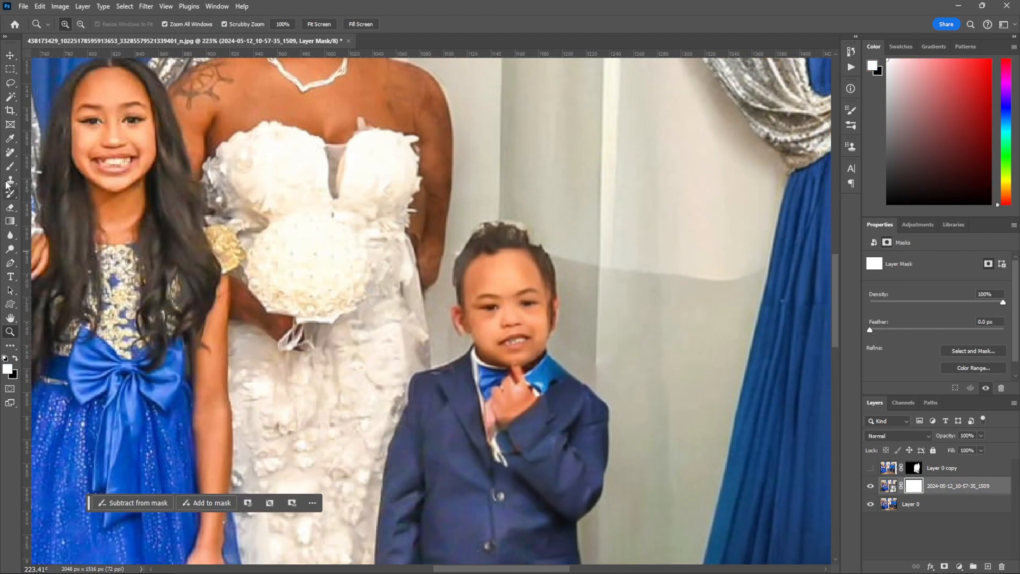
key("b")
key("x")
mouse_move(456, 313)
left_mouse_down()
mouse_move(552, 281)
mouse_move(506, 349)
mouse_move(525, 358)
mouse_move(465, 359)
mouse_move(611, 409)
left_mouse_up()
scroll(577, 453, "down", 3)
scroll(577, 453, "down", 6)
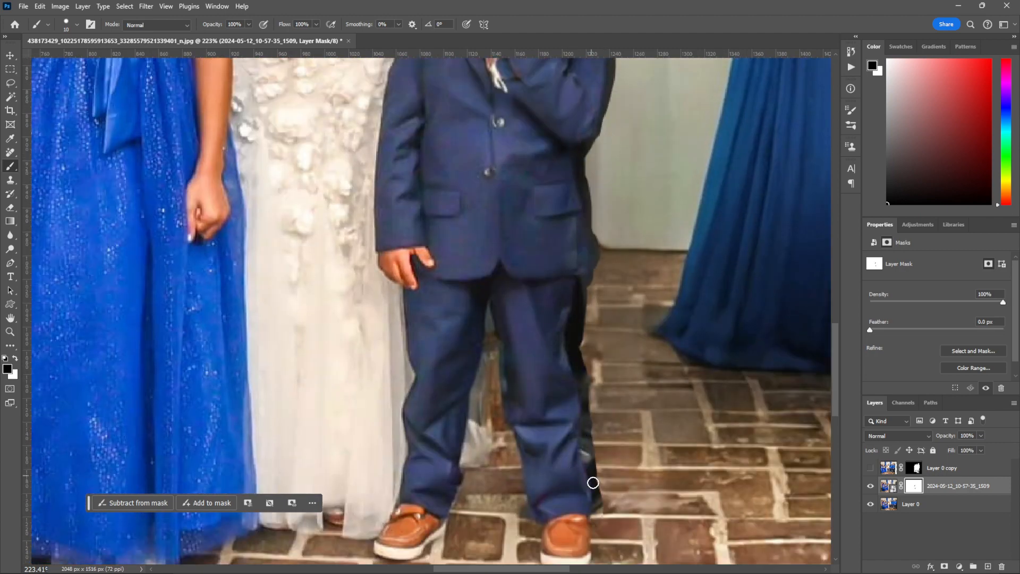
Step: Paint white on the mask to restore the generated curtain along the boy's shoulder and sleeve
scroll(592, 482, "up", 7)
key("x")
mouse_move(532, 312)
left_mouse_down()
mouse_move(541, 277)
mouse_move(543, 306)
left_mouse_up()
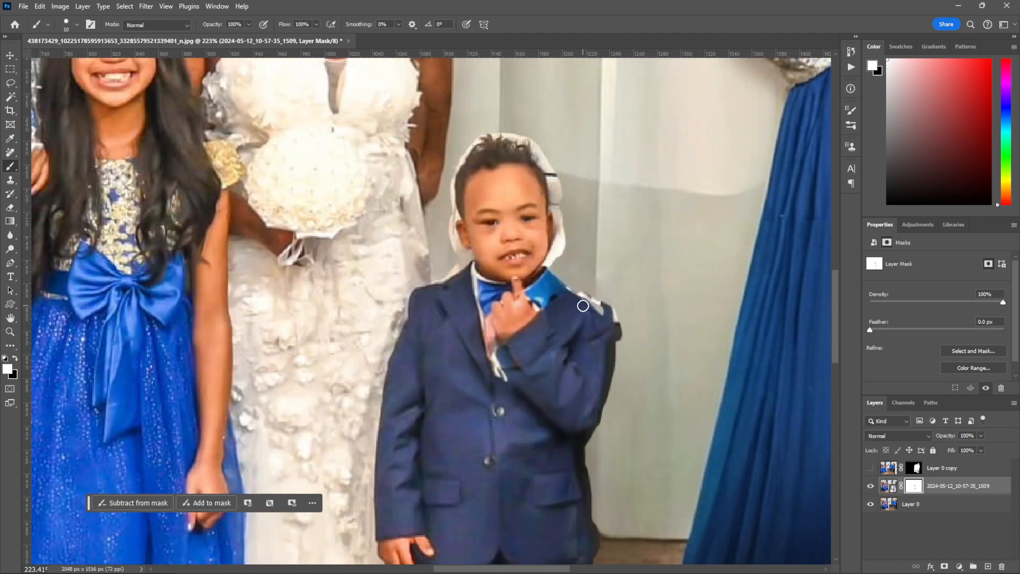
Step: Add a new layer and clone curtain and floor over the dark fringe along the boy's sleeve, jacket and trouser leg
left_click(982, 566)
key("s")
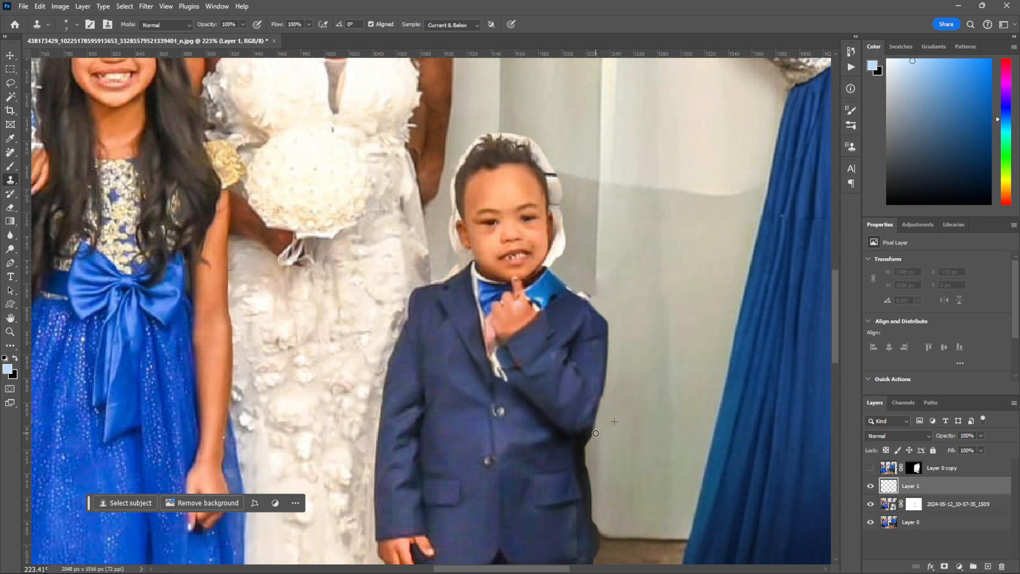
left_click_drag(595, 432, 597, 398)
scroll(597, 392, "down", 1)
scroll(591, 467, "down", 2)
mouse_move(591, 467)
left_mouse_down()
mouse_move(591, 413)
mouse_move(580, 407)
left_mouse_up()
scroll(587, 456, "down", 1)
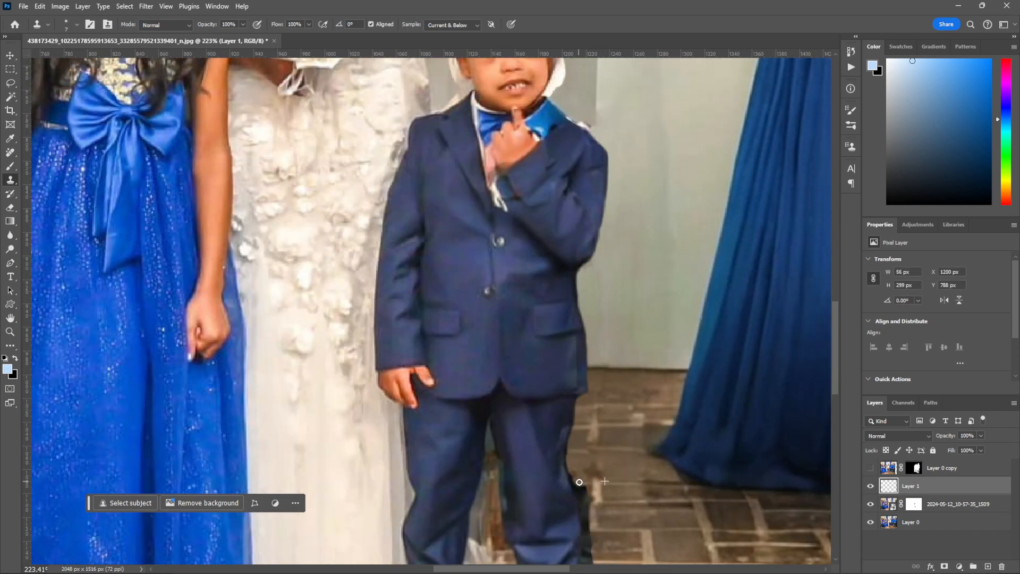
scroll(582, 507, "down", 2)
left_click_drag(584, 455, 587, 439)
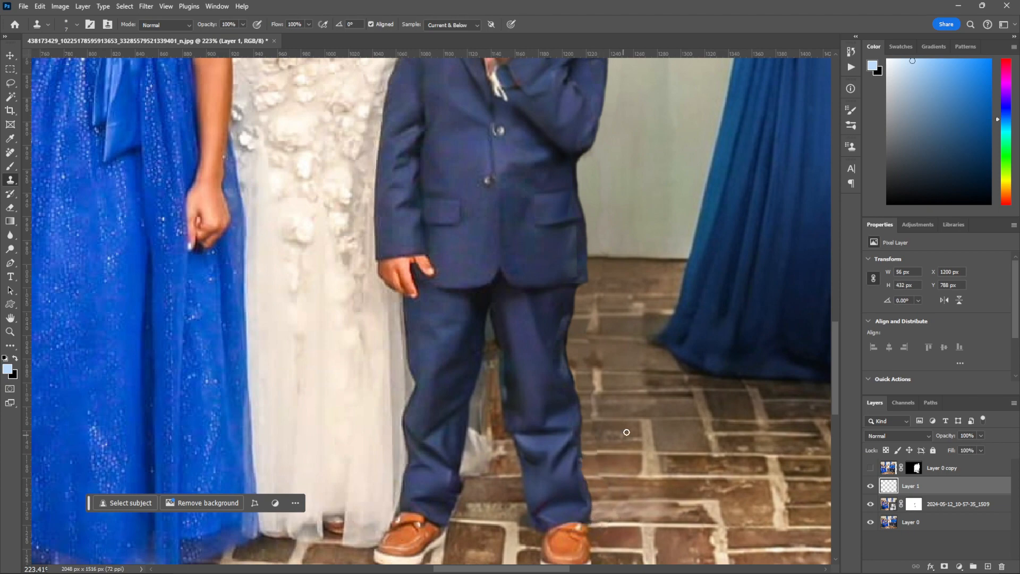
Step: Clone the curtain over the white halo around the boy's head and clean the remaining marks with the Remove tool
scroll(627, 431, "up", 5)
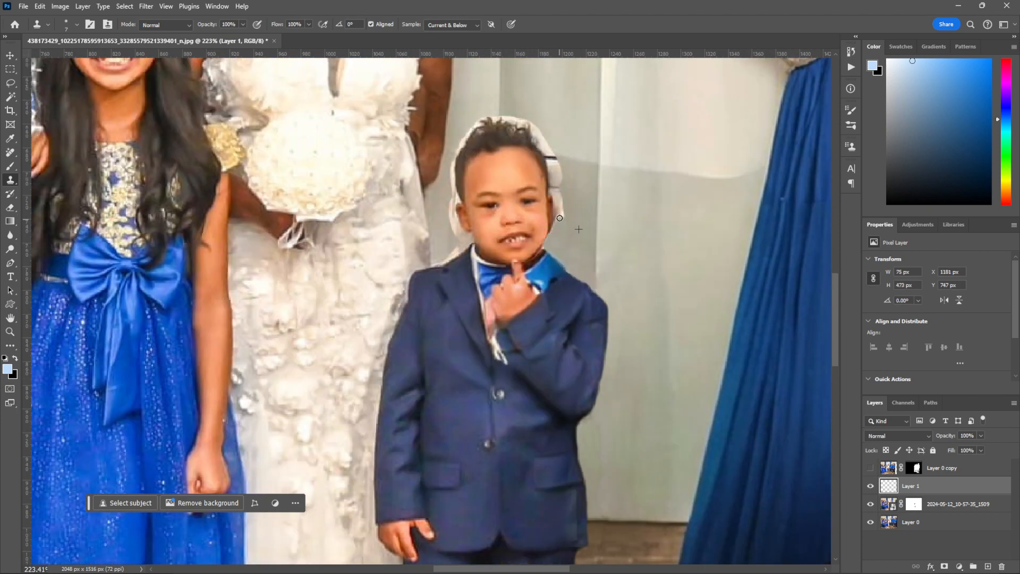
scroll(558, 171, "up", 1)
left_click_drag(543, 206, 558, 230)
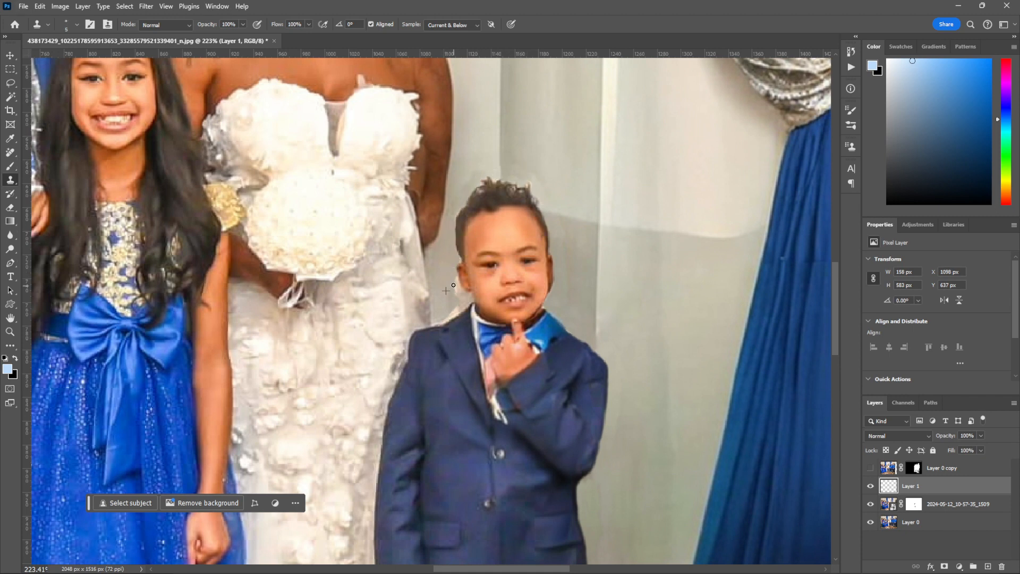
key("j")
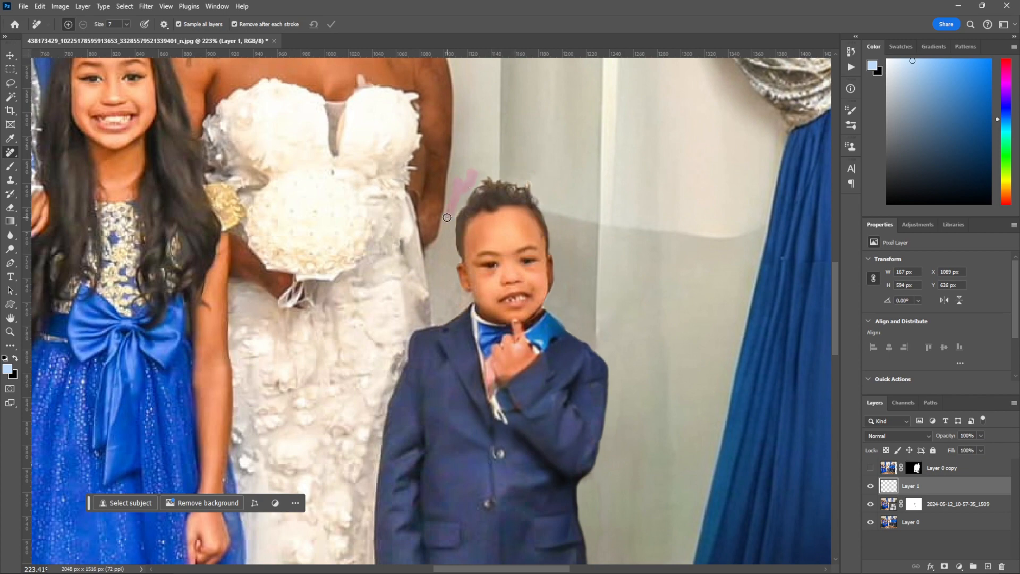
left_click_drag(447, 218, 448, 219)
Step: Copy the clean half of the boy's collar and lapel to a new layer, then flip and fit it over the opposite side
key("l")
left_click_drag(436, 325, 495, 349)
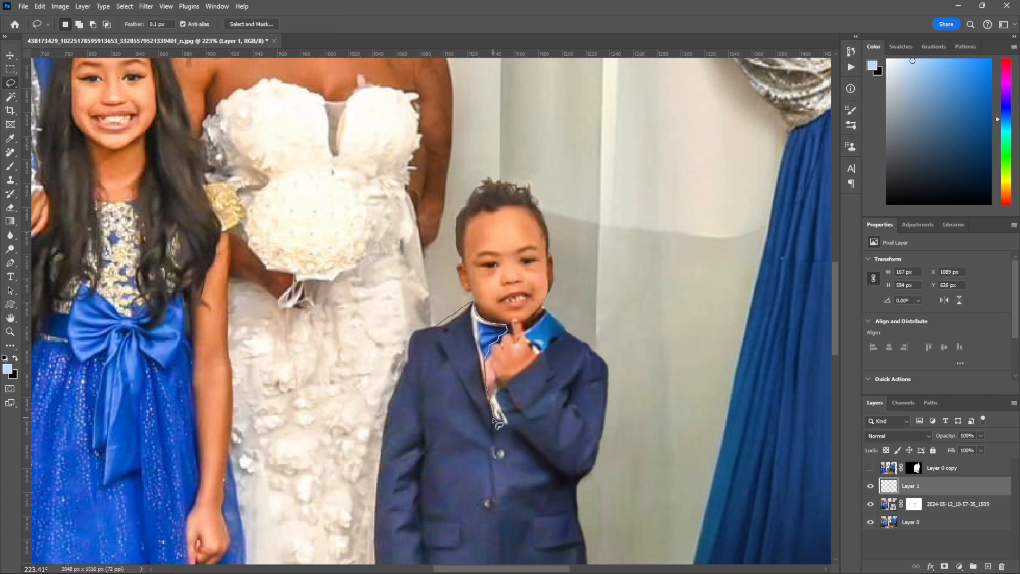
mouse_move(497, 423)
left_mouse_down()
mouse_move(551, 331)
mouse_move(543, 365)
mouse_move(490, 434)
left_mouse_up()
key("ctrl+j")
key("ctrl+t")
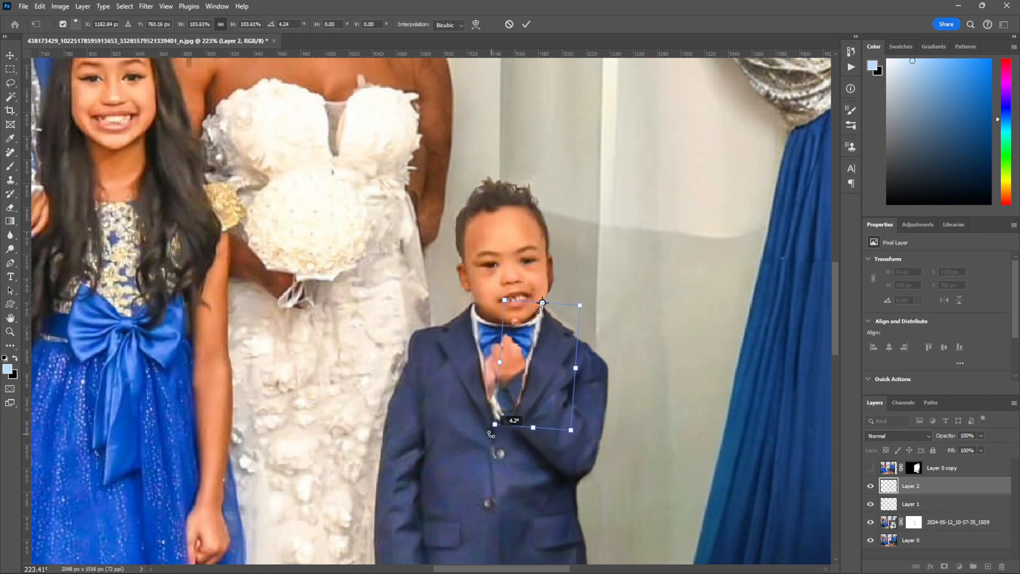
key("Return")
Step: Add a mask to the mirrored collar layer and brush away the part covering the boy's hand
key("s")
left_click(944, 566)
left_click(13, 165)
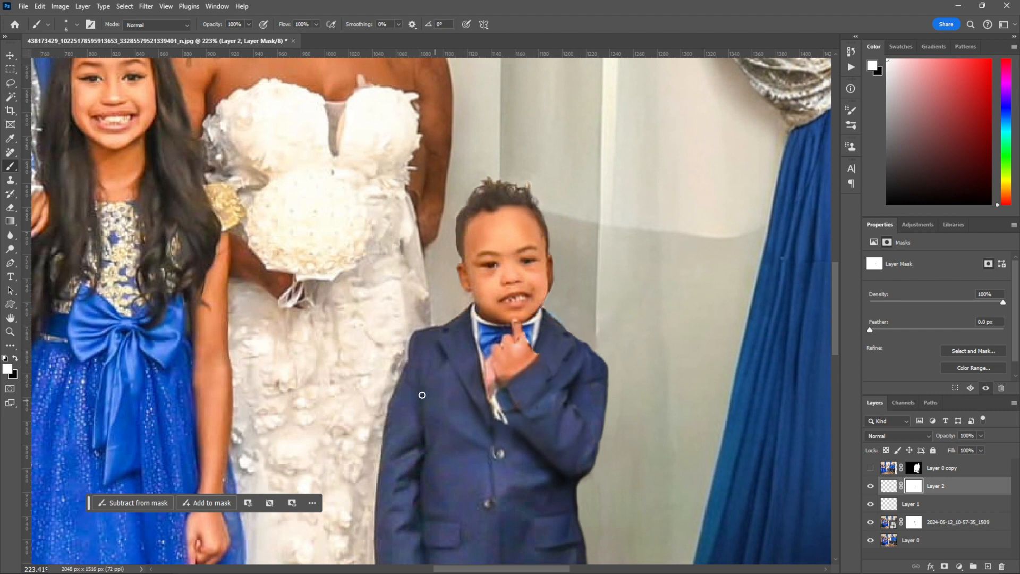
Step: Lasso the stray shirt remnants below the boy's hand and run Generative Fill without a prompt
key("l")
left_click_drag(484, 363, 485, 363)
left_click(320, 502)
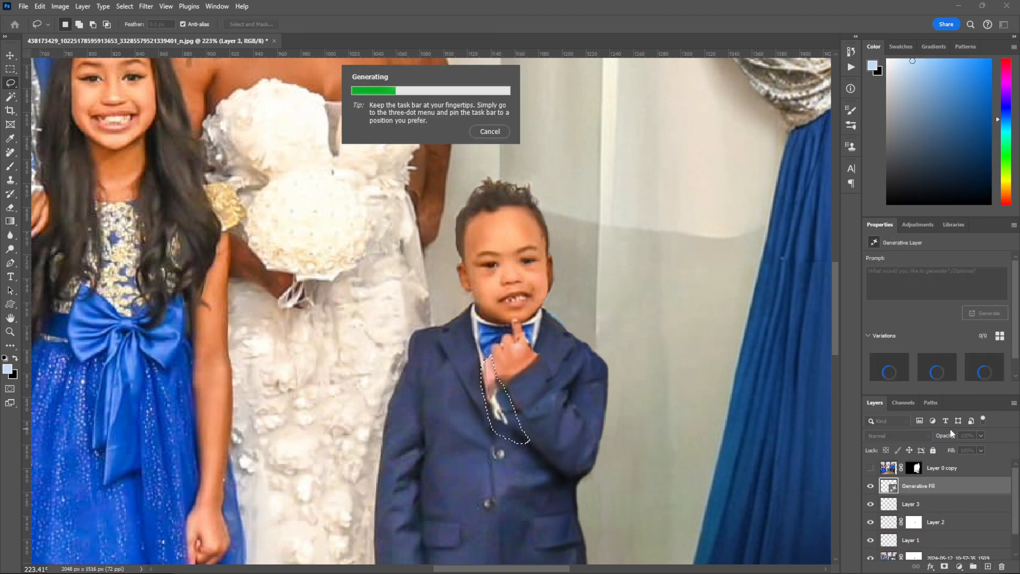
Step: Accept a generated fill, then clone and retouch the remaining marks on the boy's shirt opening on a new layer
left_click(936, 366)
key("s")
key("ctrl+shift+n")
key("Return")
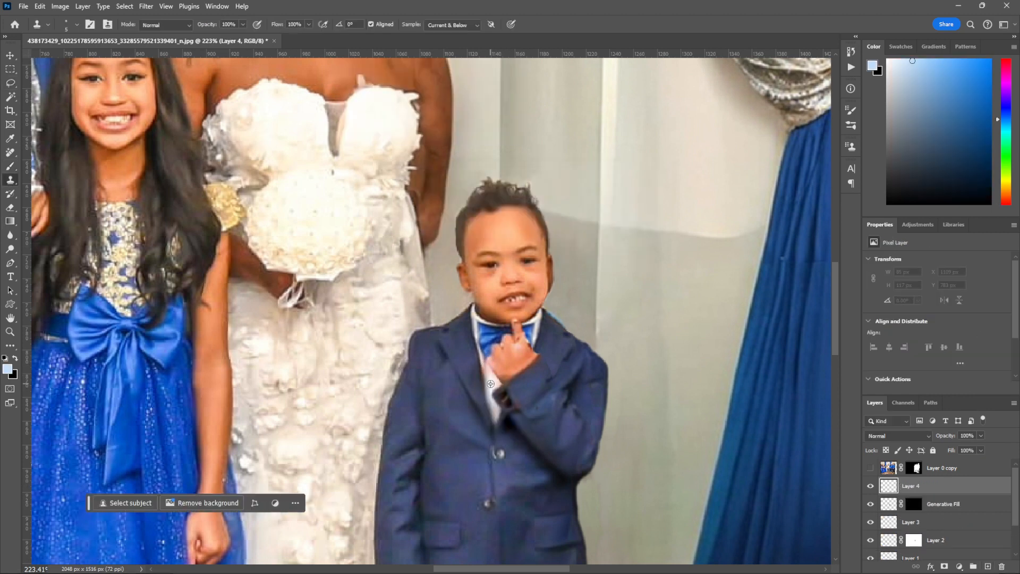
left_click_drag(498, 403, 496, 412)
key("j")
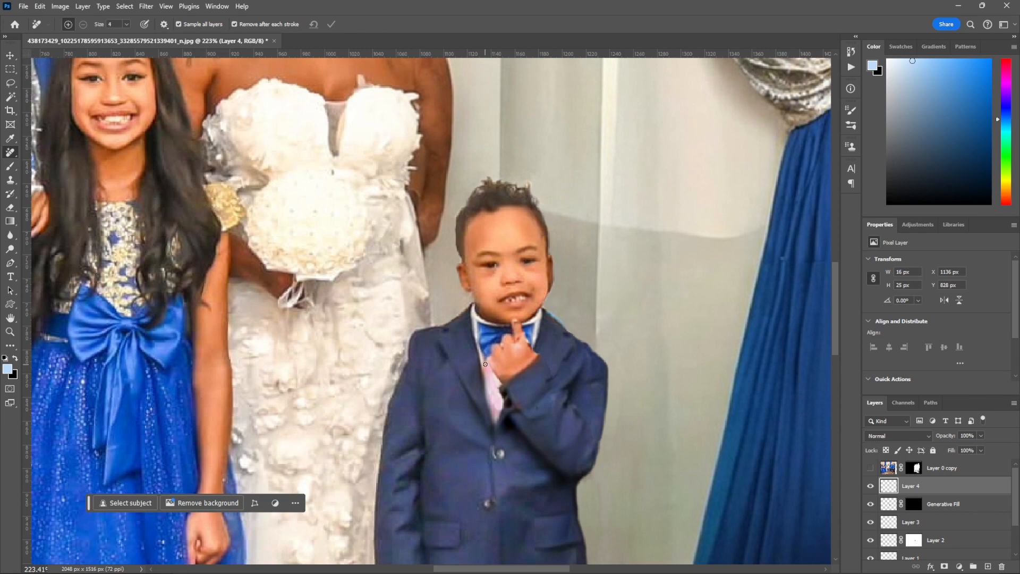
key("s")
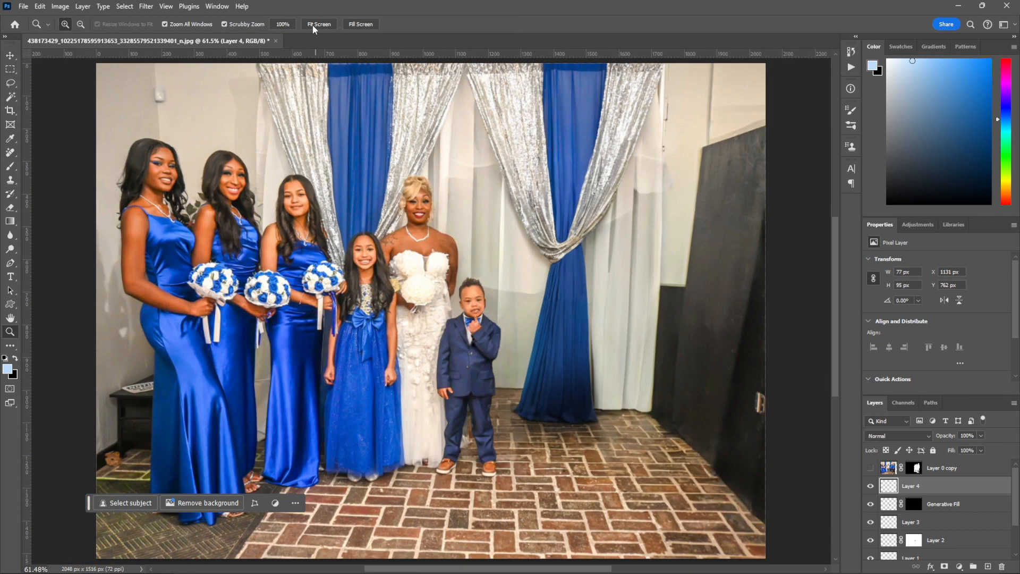
Step: Show the Layer 0 copy groomsmen layer, lower its opacity to 76% and target its mask
left_click(870, 467)
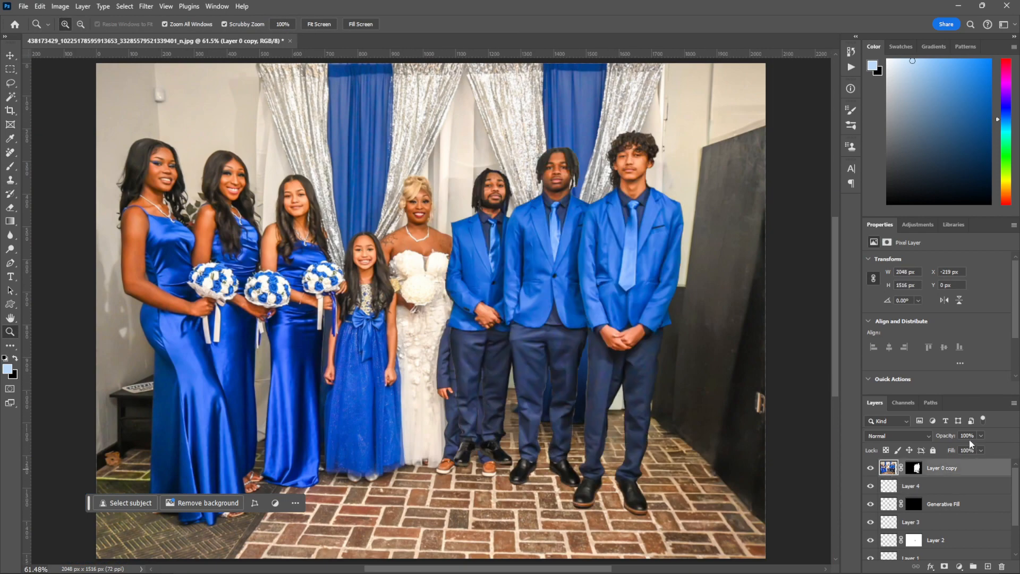
left_click(914, 467)
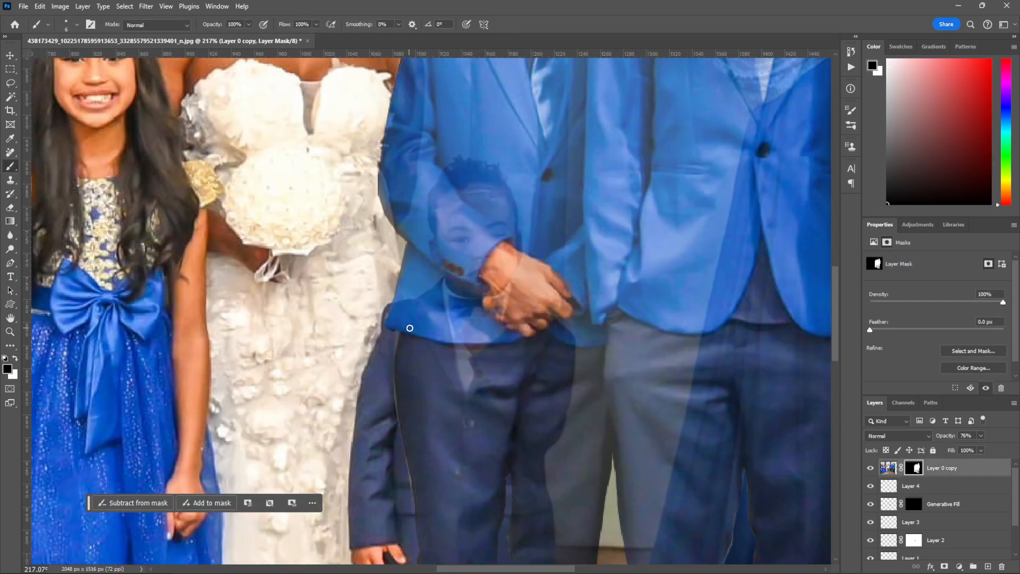
key("z")
left_click_drag(458, 322, 492, 322)
Step: Lasso the area of the groomsmen overlapping the boy, tracing his shoulders, head, arm and legs down to the shoes
key("l")
mouse_move(342, 298)
left_mouse_down()
mouse_move(407, 260)
mouse_move(400, 123)
mouse_move(386, 243)
mouse_move(428, 194)
left_mouse_up()
key("space")
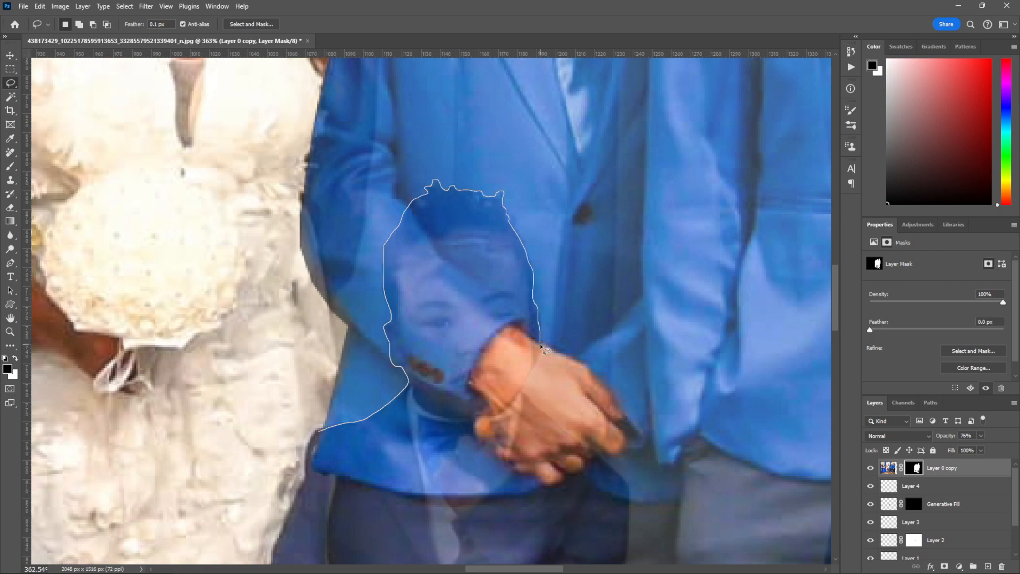
mouse_move(541, 347)
left_mouse_down()
mouse_move(438, 240)
mouse_move(504, 302)
mouse_move(551, 138)
mouse_move(540, 231)
mouse_move(501, 280)
mouse_move(483, 161)
mouse_move(498, 301)
mouse_move(469, 386)
mouse_move(478, 482)
mouse_move(498, 307)
left_mouse_up()
key("space")
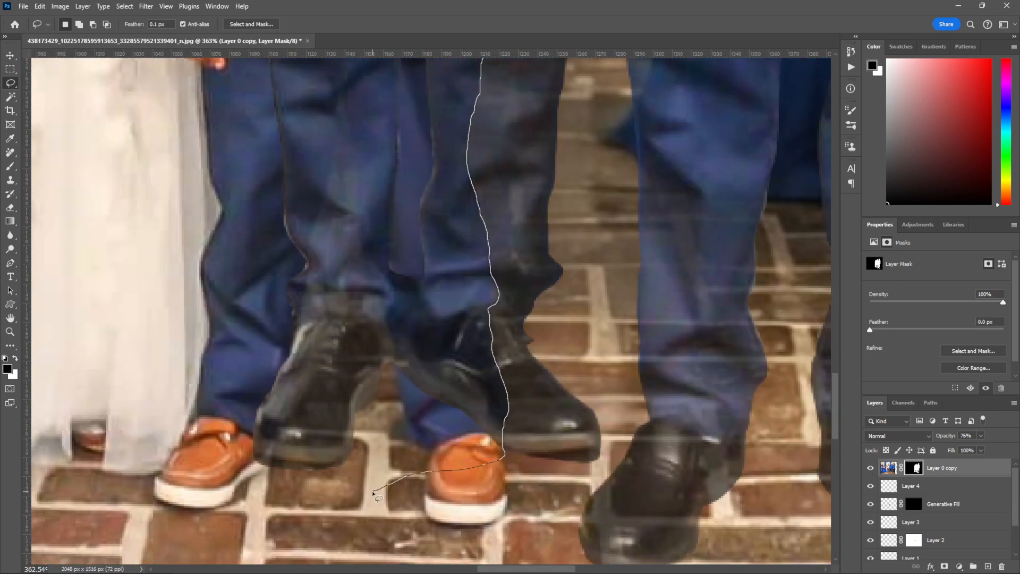
mouse_move(375, 492)
left_mouse_down()
mouse_move(398, 226)
mouse_move(383, 414)
mouse_move(308, 498)
mouse_move(360, 297)
mouse_move(229, 47)
left_mouse_up()
key("space")
key("z")
key("ctrl+0")
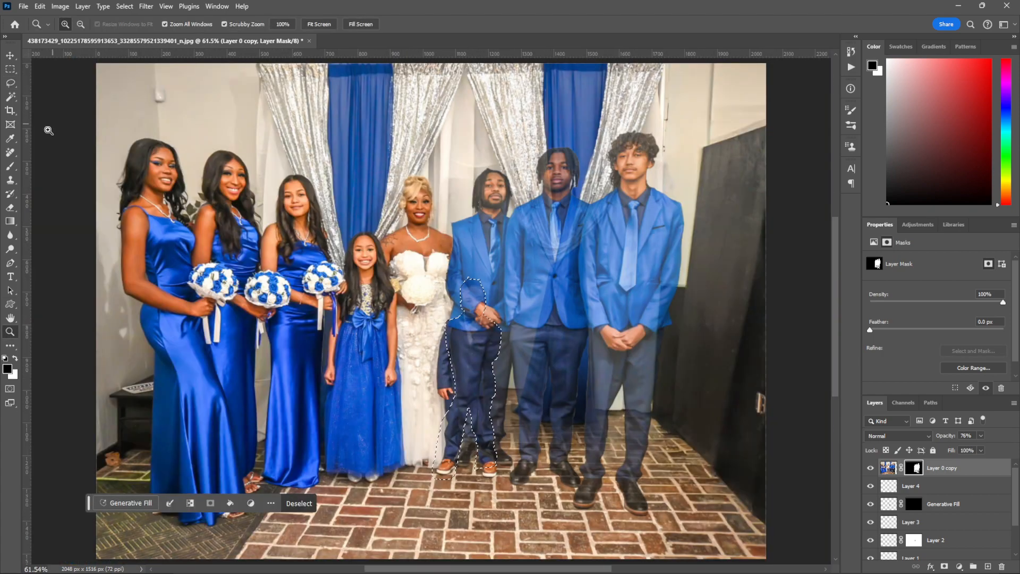
Step: Fill the selection with black on the groomsmen layer's mask to bring the boy in front, and deselect
key("x")
left_click(40, 5)
left_click(48, 129)
key("ctrl+d")
Step: Brush white on the groomsmen mask along the outer edge of the boy's sleeve and jacket
left_click_drag(507, 357, 563, 357)
left_click_drag(458, 252, 494, 252)
key("b")
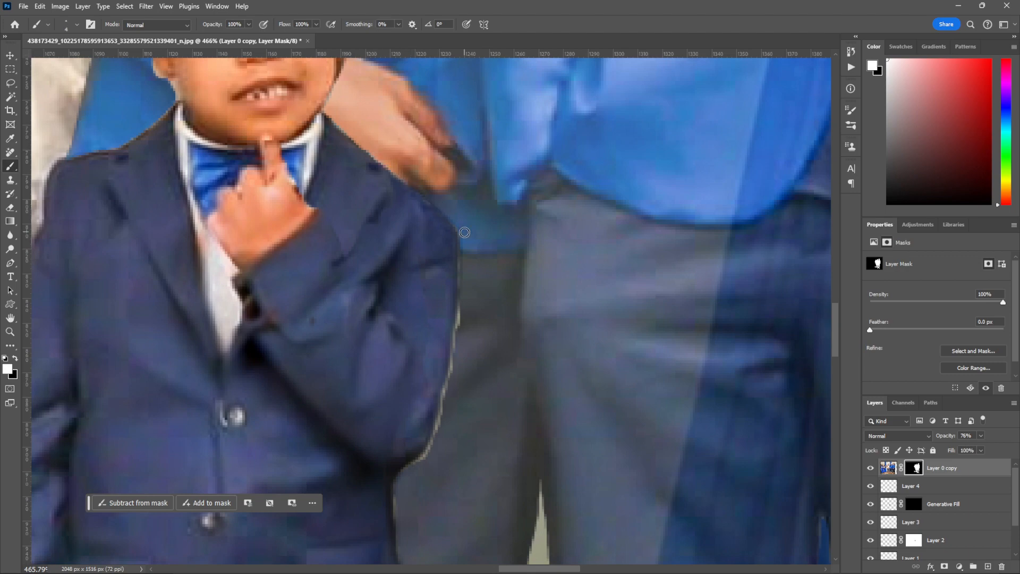
left_click_drag(445, 410, 406, 473)
scroll(405, 473, "down", 7)
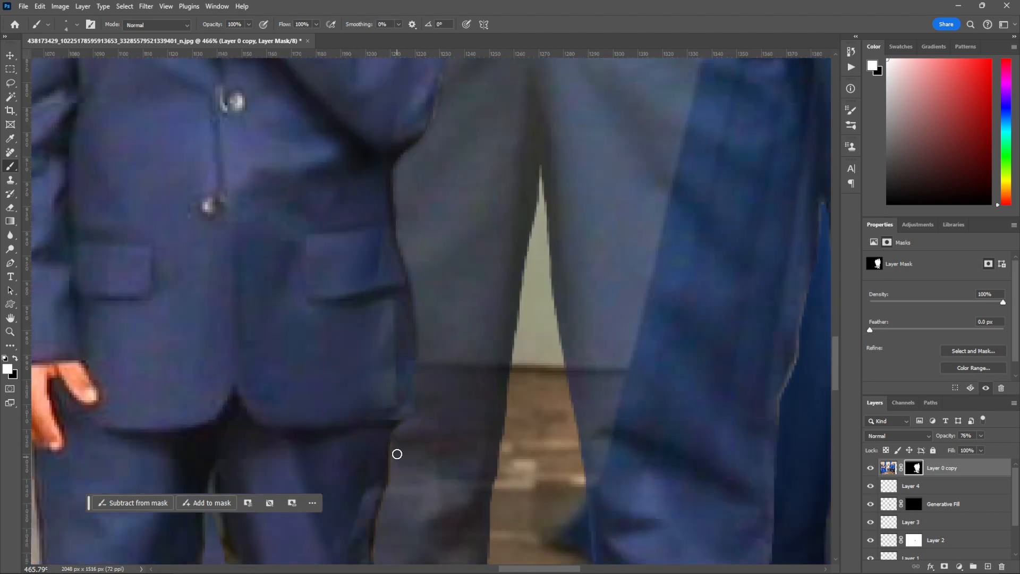
scroll(378, 465, "down", 10)
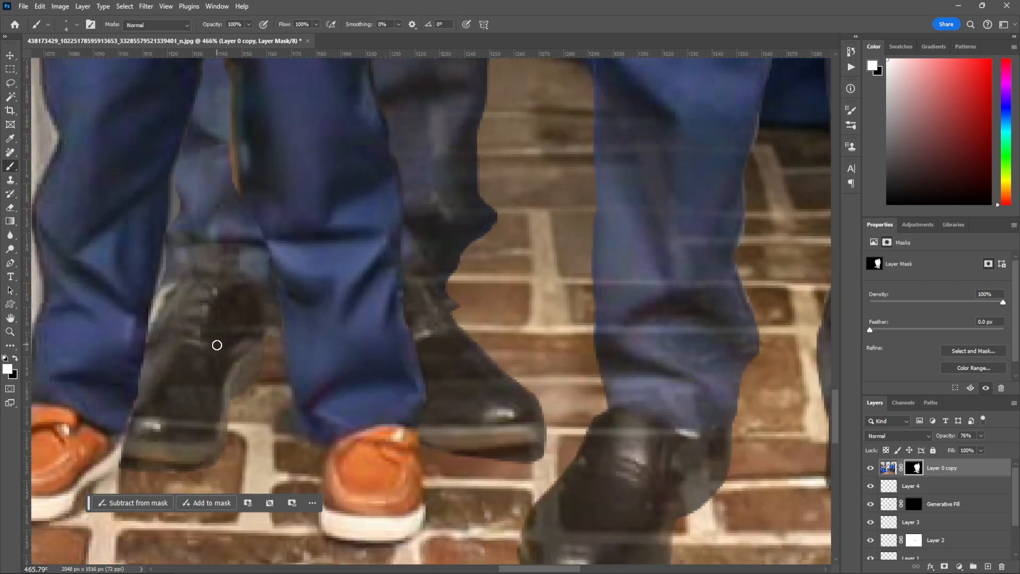
Step: Refine the groomsmen mask between the boy's legs and around the groomsman's shoe behind him
scroll(216, 344, "left", 6)
scroll(514, 299, "up", 1)
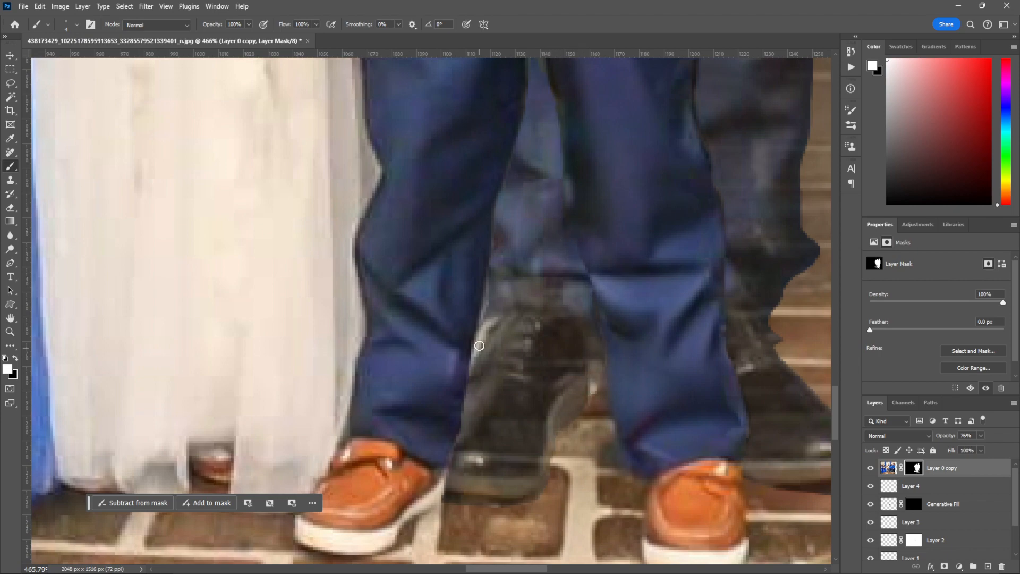
scroll(546, 234, "up", 5)
scroll(589, 414, "down", 5)
key("x")
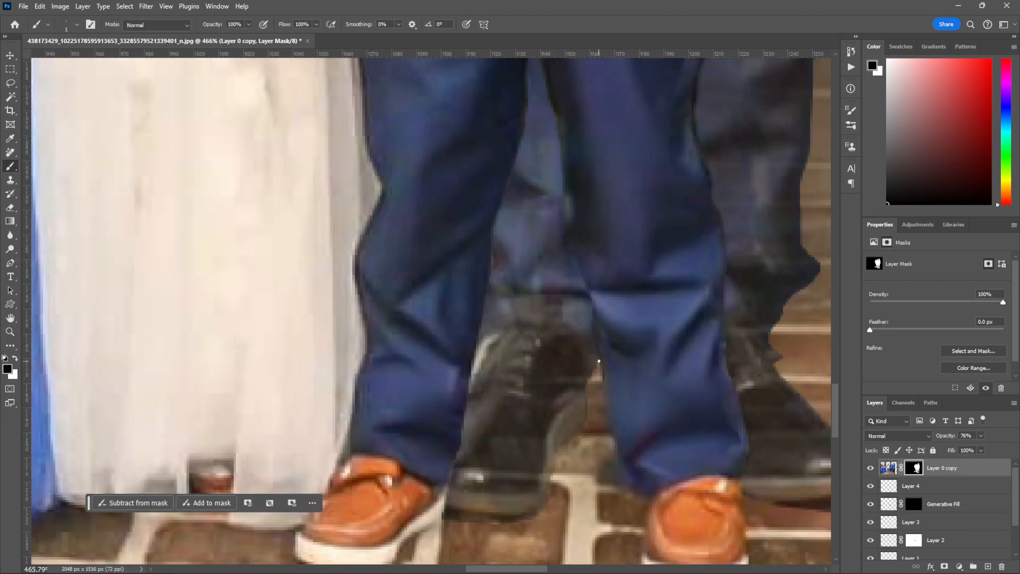
Step: Brush white on the groomsmen mask along the boy's neck and shoulder edges
scroll(599, 360, "up", 12)
key("x")
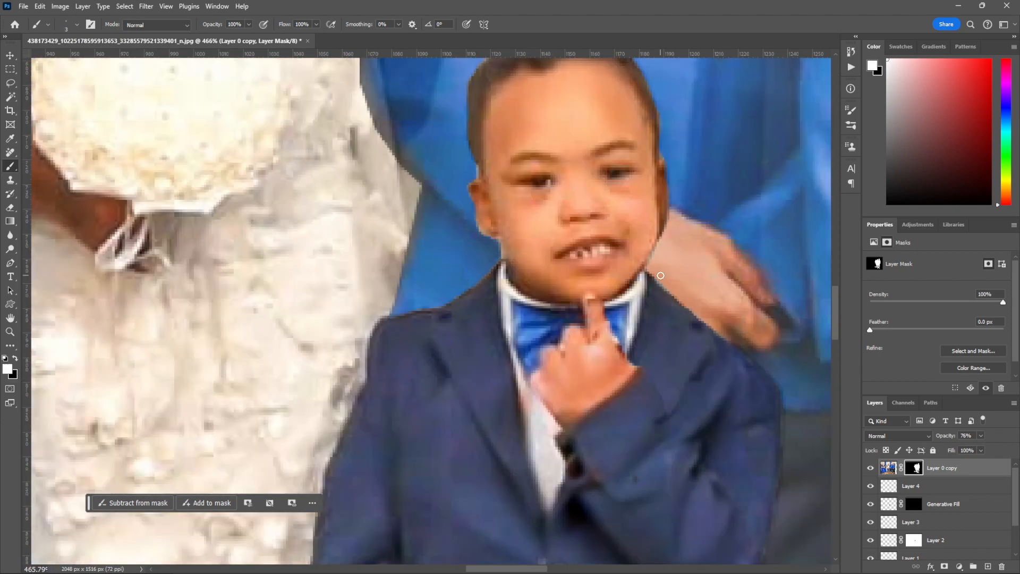
scroll(661, 275, "up", 4)
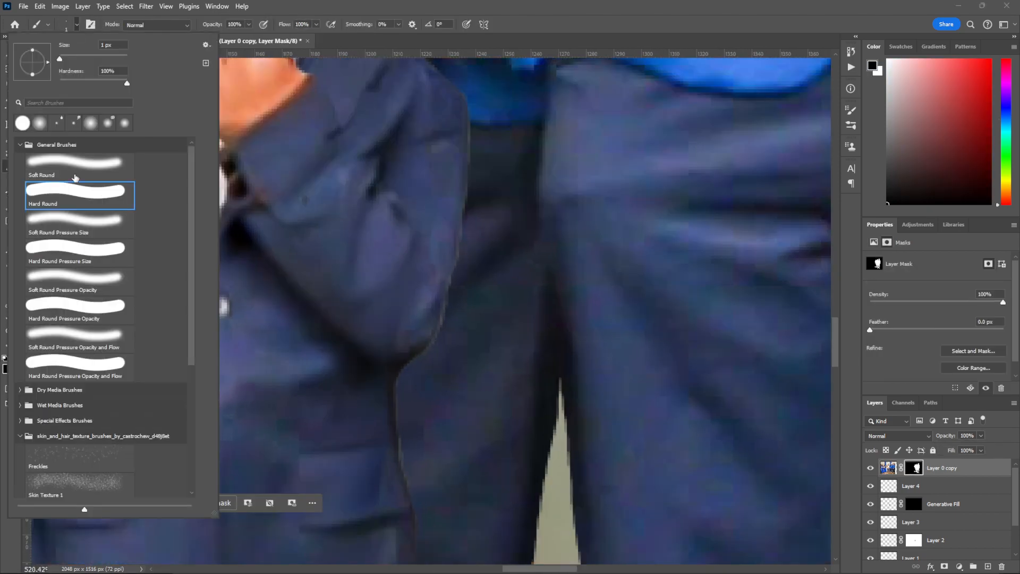
Step: With the groomsmen layer at 100% opacity, paint white with a fine brush over the thin fringe beside the boy's sleeve and jacket
left_click(40, 7)
left_click(65, 19)
key("x")
scroll(458, 147, "up", 8)
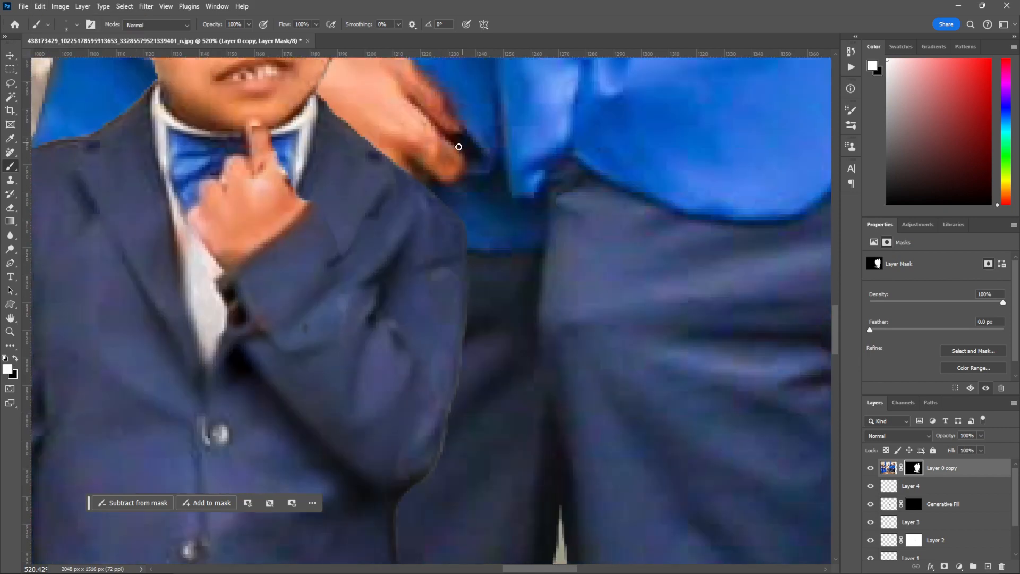
mouse_move(426, 205)
left_mouse_down()
mouse_move(459, 235)
mouse_move(442, 476)
left_mouse_up()
scroll(436, 474, "down", 7)
left_click_drag(411, 377, 394, 395)
scroll(535, 170, "down", 5)
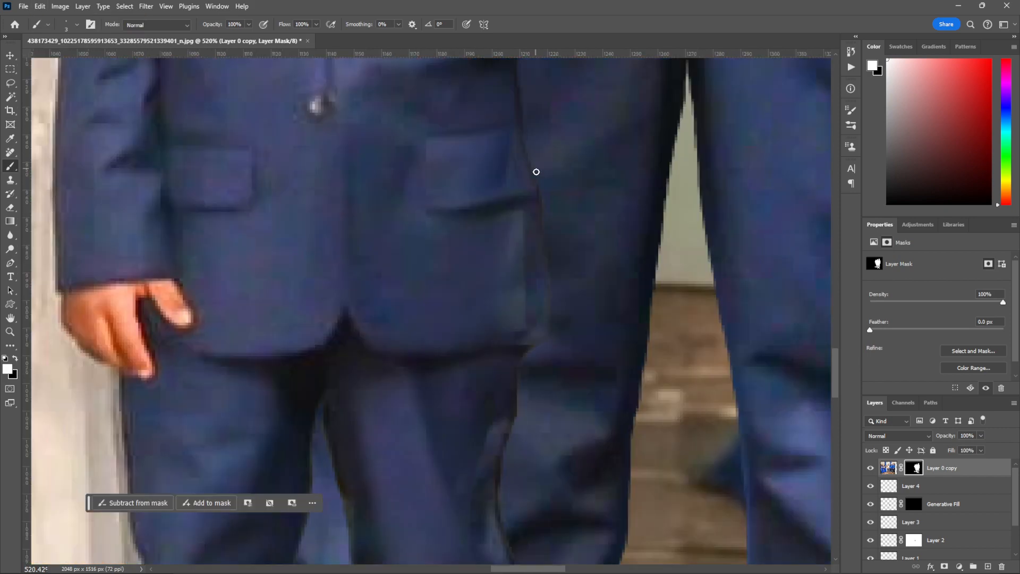
Step: Paint white on the groomsmen mask along the boy's trouser leg and around the curls on top of his head
scroll(521, 391, "down", 5)
scroll(587, 364, "down", 5)
left_click_drag(600, 328, 618, 441)
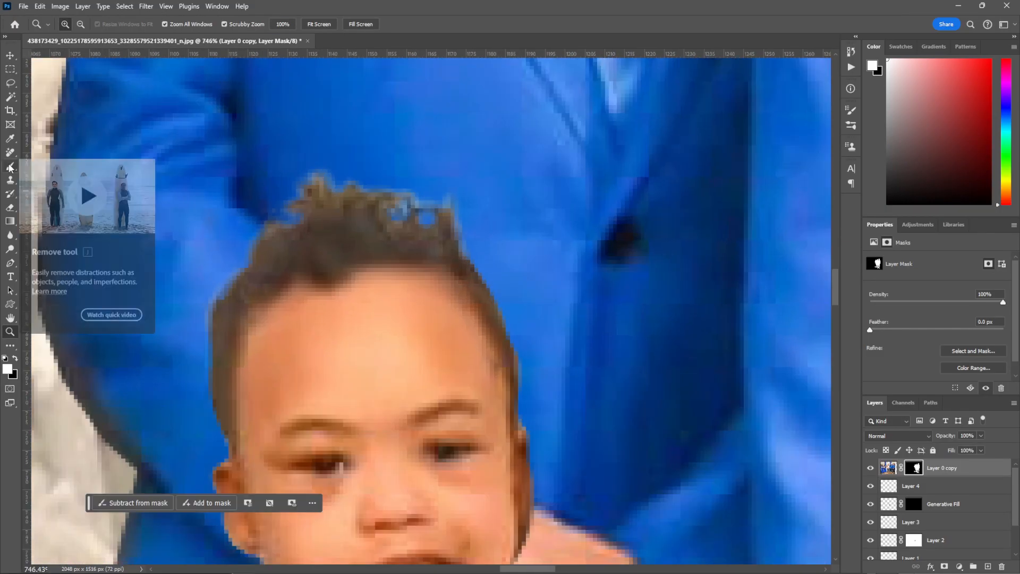
left_click(10, 166)
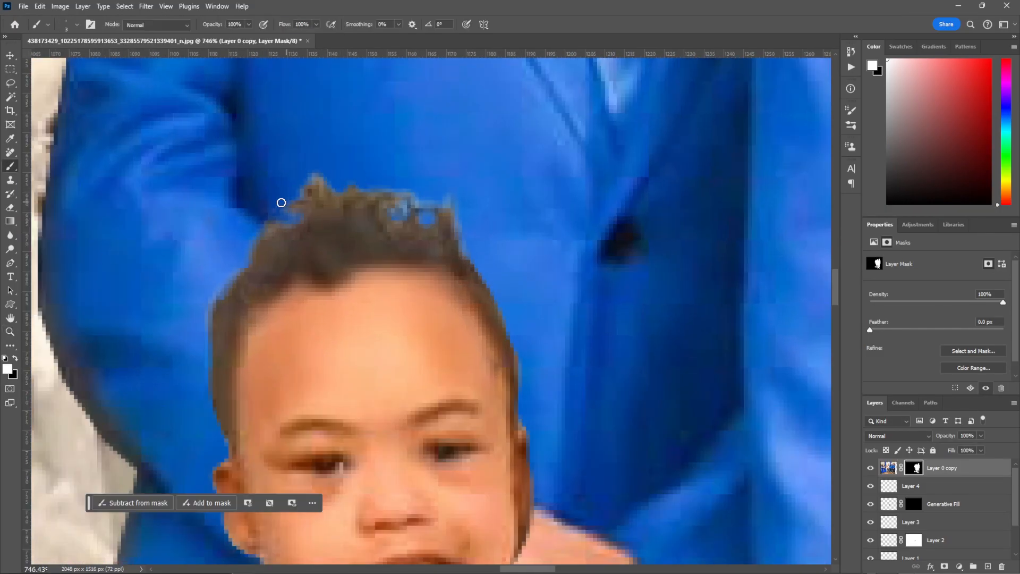
mouse_move(281, 203)
left_mouse_down()
mouse_move(403, 192)
mouse_move(437, 217)
mouse_move(333, 193)
mouse_move(231, 278)
mouse_move(306, 201)
mouse_move(464, 230)
left_mouse_up()
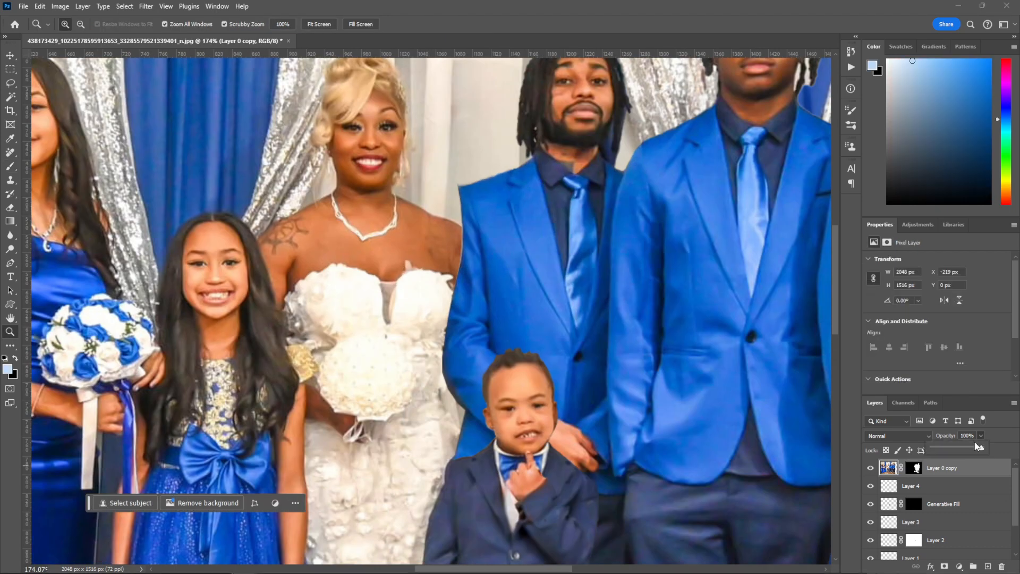
Step: Lower the groomsmen layer's opacity to 64% and paint black on its mask where the groomsman's sleeve covers the bride's arm
left_click_drag(984, 447, 964, 448)
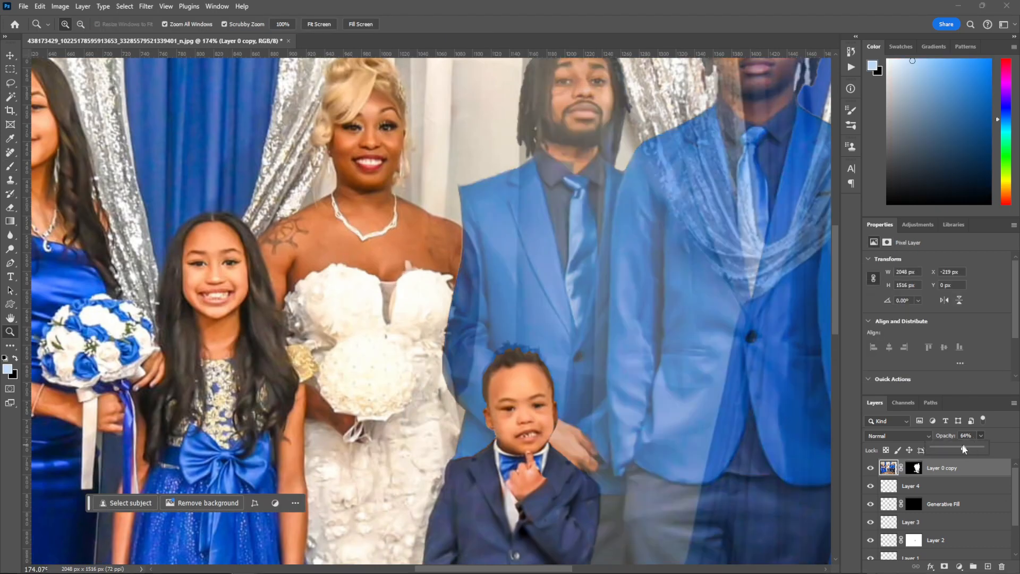
left_click(10, 166)
key("d")
left_click(913, 467)
key("x")
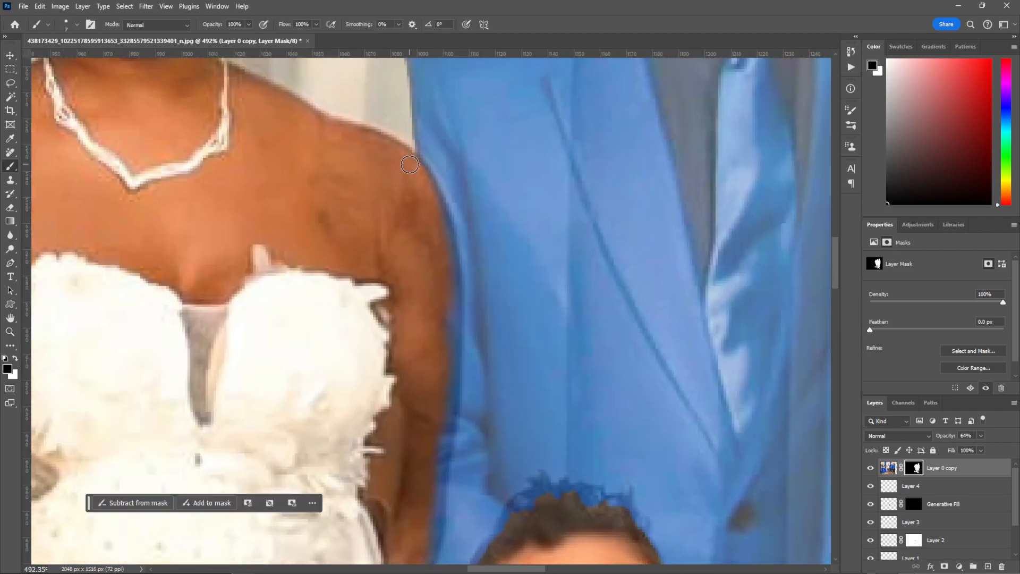
scroll(446, 376, "down", 3)
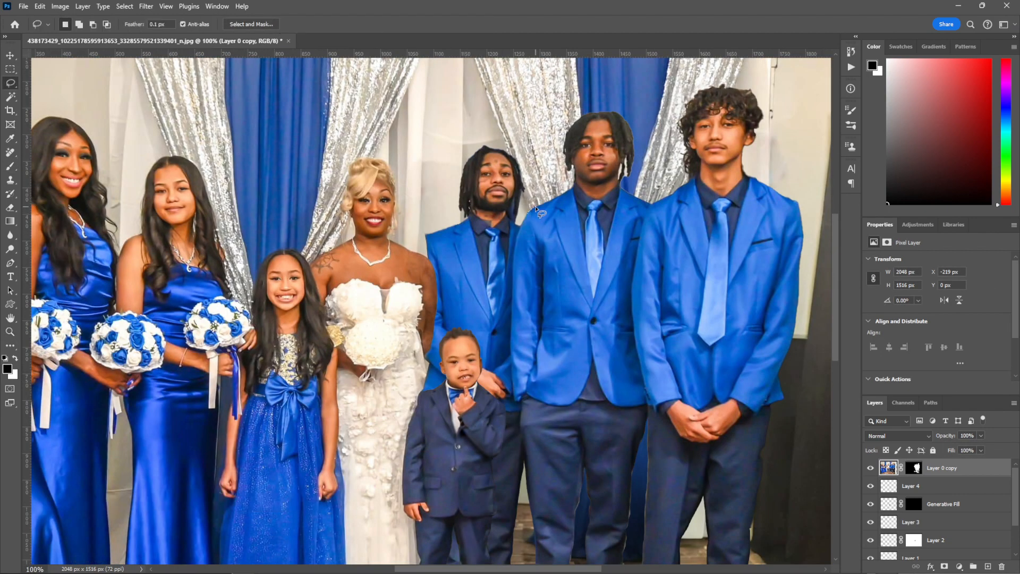
Step: Paste a copied piece of blue jacket shoulder on a new layer below the groomsmen and move it onto the cut-off shoulder beside the bride
left_click(40, 6)
left_click(59, 83)
key("ctrl+v")
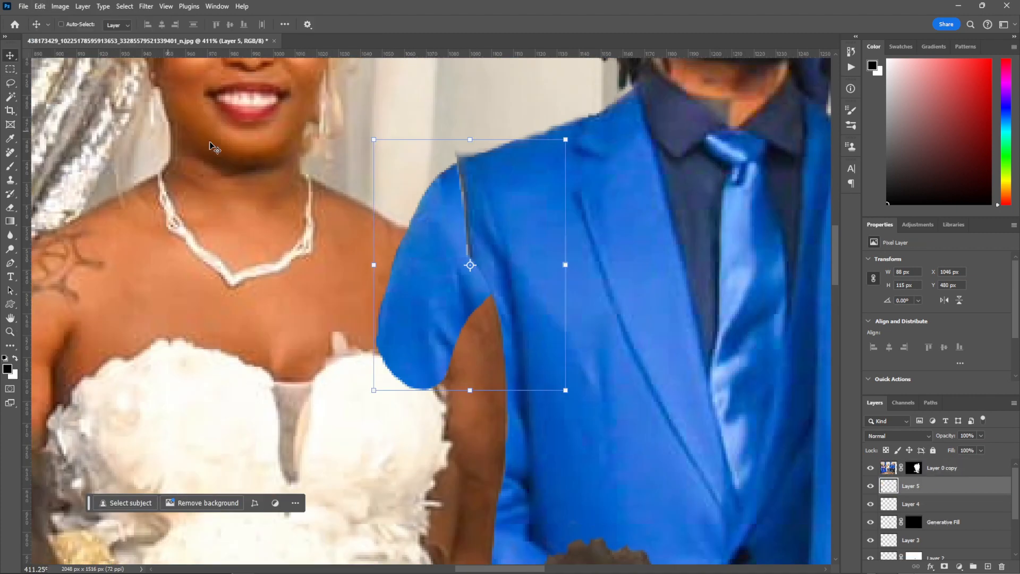
left_click_drag(212, 146, 232, 129)
Step: Add a mask to the pasted shoulder layer and brush away the excess above the shoulder and over the bride's arm
key("b")
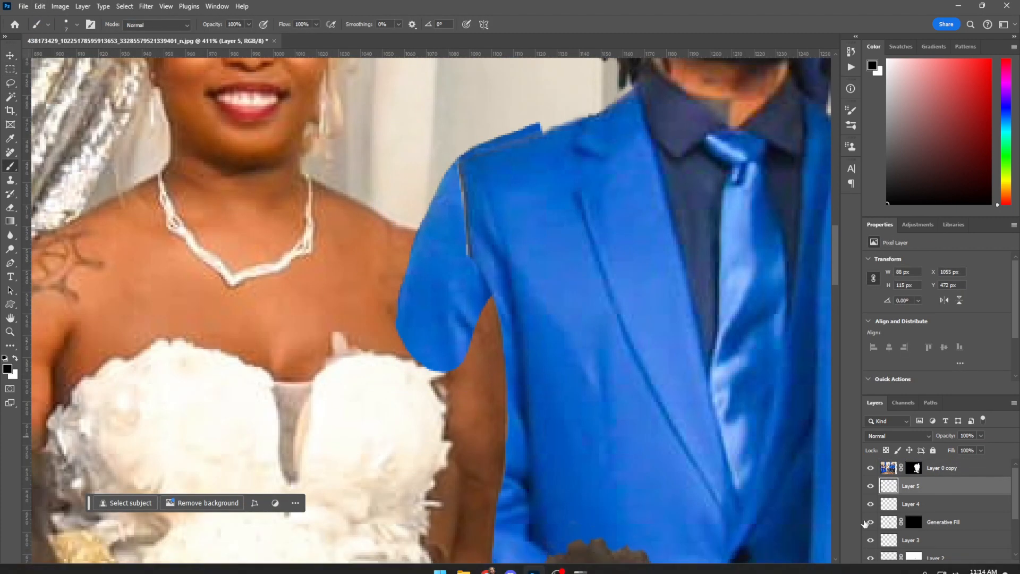
left_click(944, 566)
key("]")
left_click_drag(535, 129, 446, 170)
mouse_move(411, 345)
left_mouse_down()
mouse_move(444, 269)
mouse_move(464, 296)
mouse_move(414, 284)
left_mouse_up()
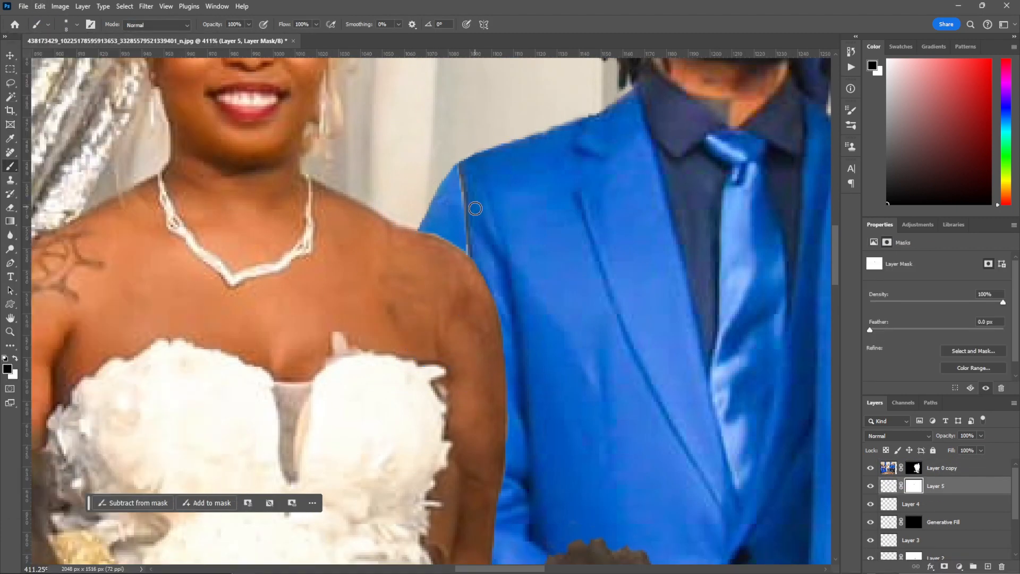
Step: Create a new top layer and use the Remove tool on the dark seam in the groomsman's rebuilt shoulder
key("j")
key("alt+bracketright")
key("ctrl+shift+alt+n")
mouse_move(460, 166)
left_mouse_down()
mouse_move(470, 254)
mouse_move(536, 264)
left_mouse_up()
Step: Target the groomsmen mask again and brush white along the jacket edge beside the bride's arm
key("ctrl+0")
key("z")
key("alt+bracketleft")
key("b")
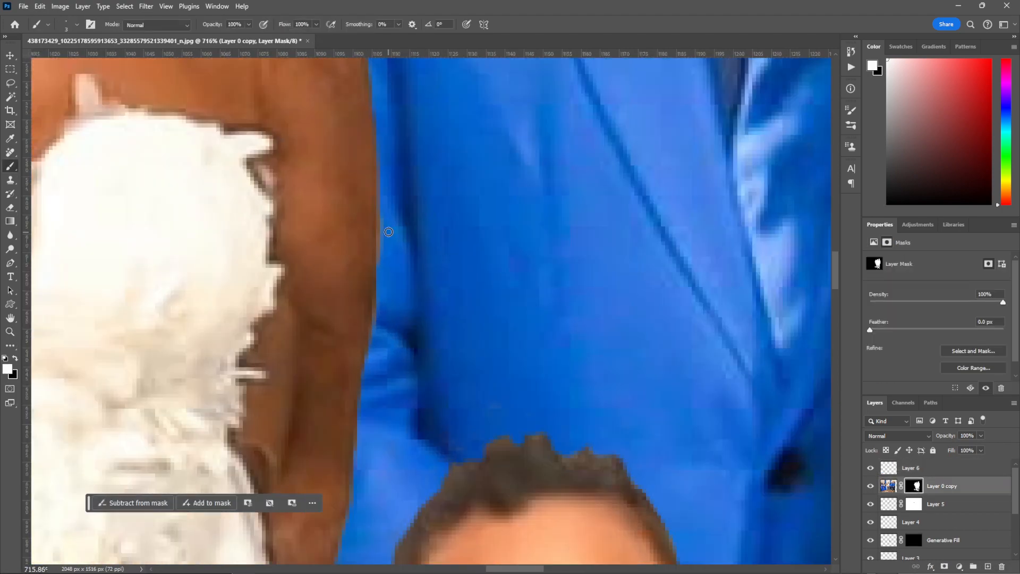
Step: Paint black on the groomsmen mask to clear the old background between the middle groomsman's hair strands and around his head
key("z")
key("ctrl+0")
left_click_drag(583, 173, 659, 173)
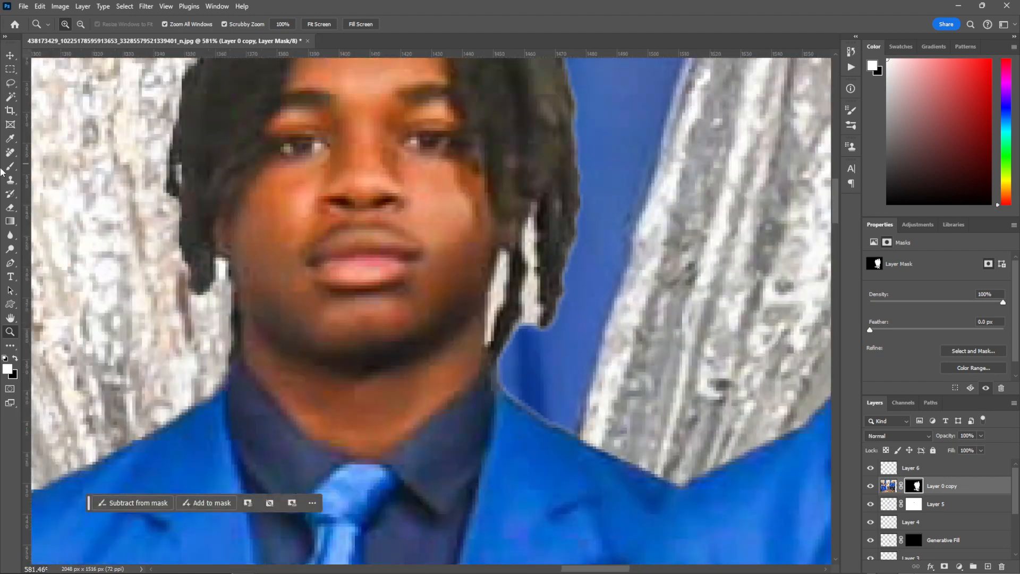
key("b")
key("x")
mouse_move(537, 307)
left_mouse_down()
mouse_move(528, 281)
mouse_move(516, 398)
mouse_move(490, 321)
left_mouse_up()
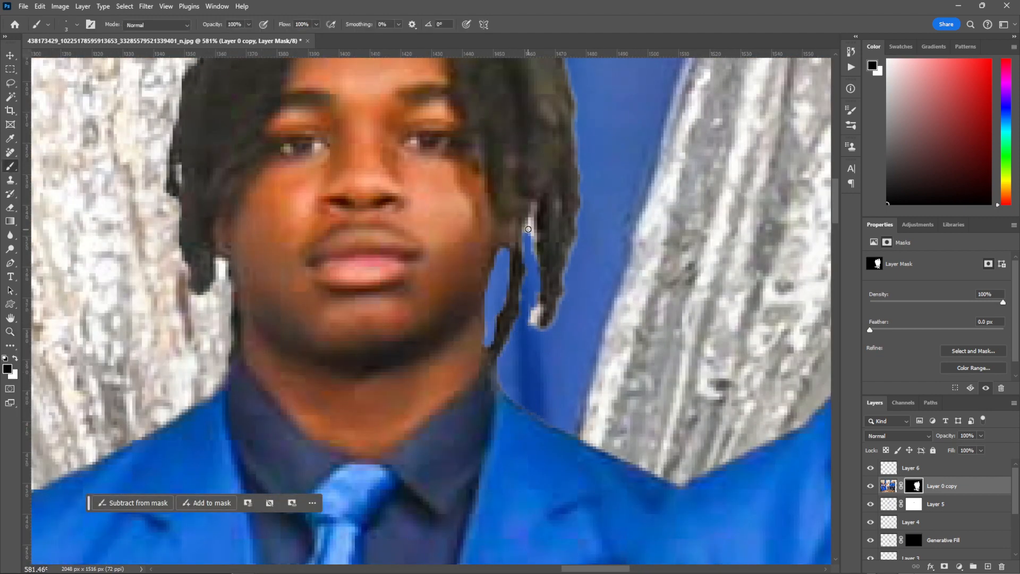
scroll(587, 205, "up", 5)
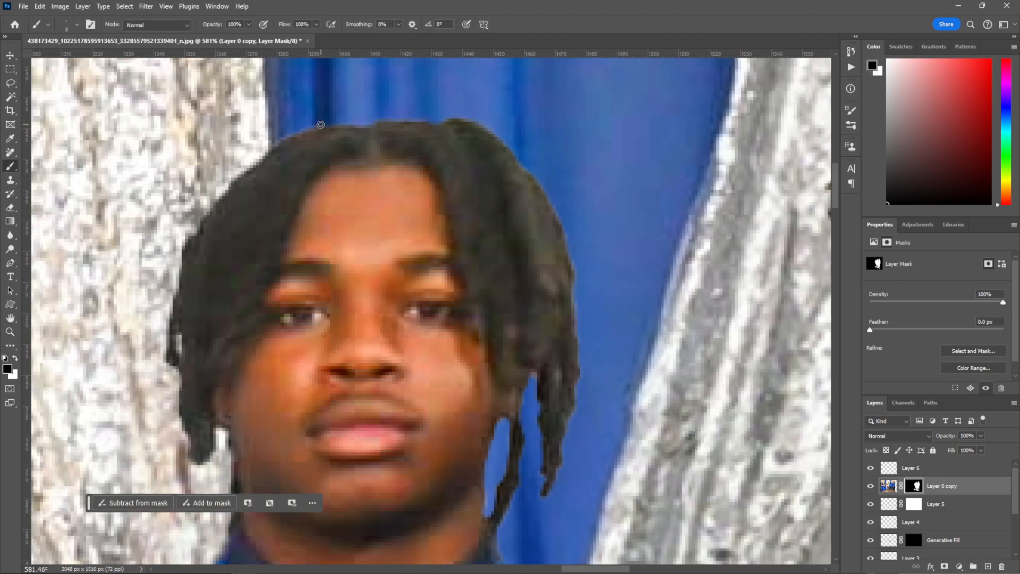
scroll(587, 205, "down", 1)
Step: Paint black on the groomsmen mask along the gap between the curly-haired groomsman's hair and his shoulder
key("ctrl+0")
key("z")
left_click_drag(618, 140, 699, 177)
key("b")
left_click_drag(573, 361, 583, 458)
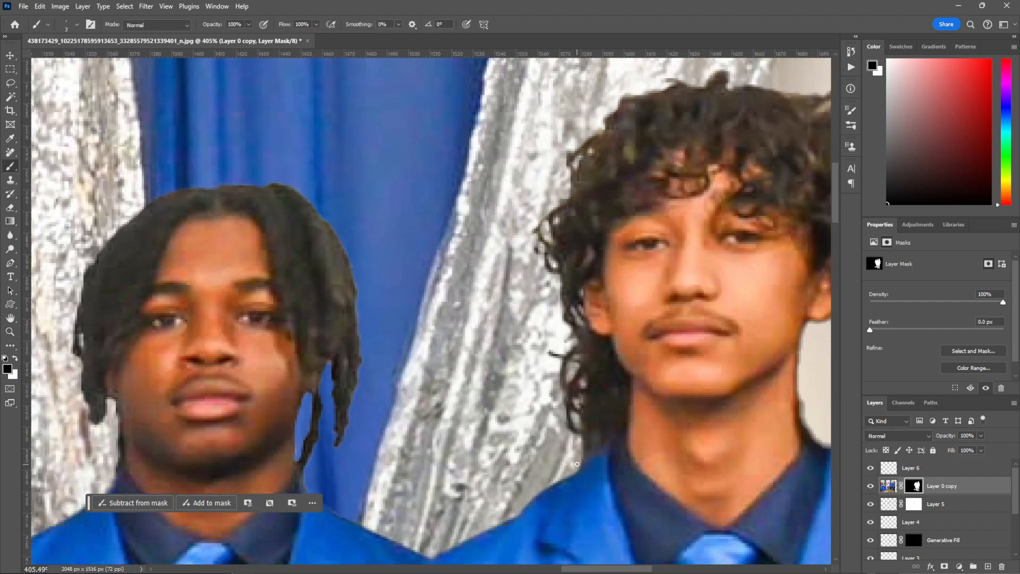
scroll(583, 449, "down", 2)
Step: Paint black on the groomsmen mask beside the middle groomsman's hanging hair lock and check the trouser edges down to the shoes
left_click_drag(329, 396, 348, 409)
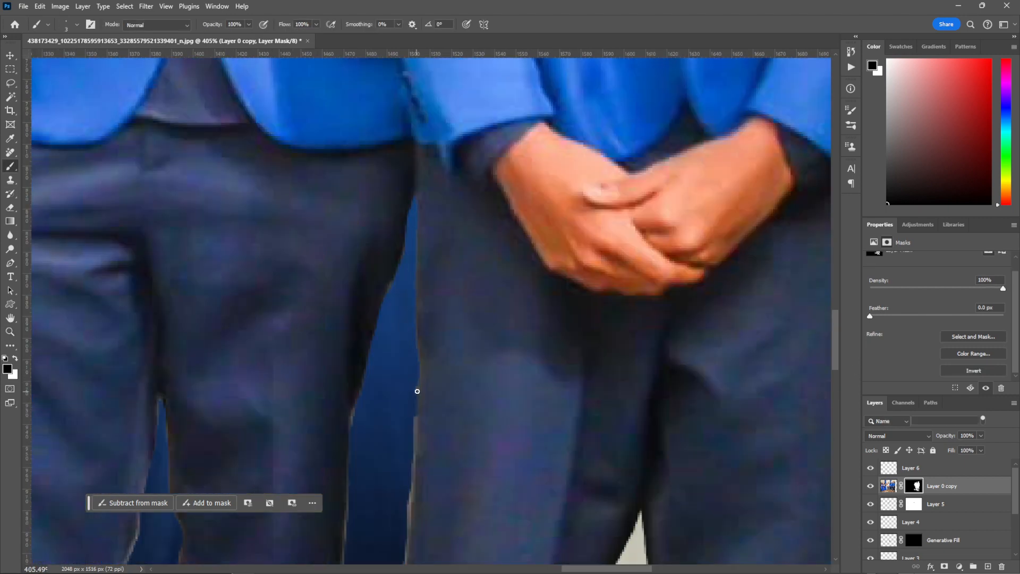
scroll(417, 391, "down", 8)
scroll(504, 281, "left", 2)
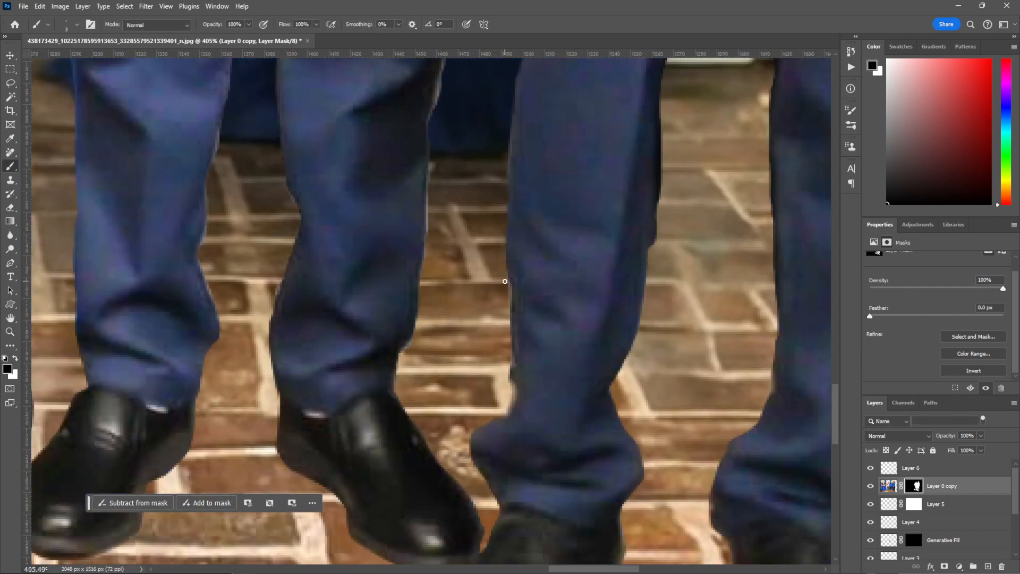
scroll(429, 281, "up", 2)
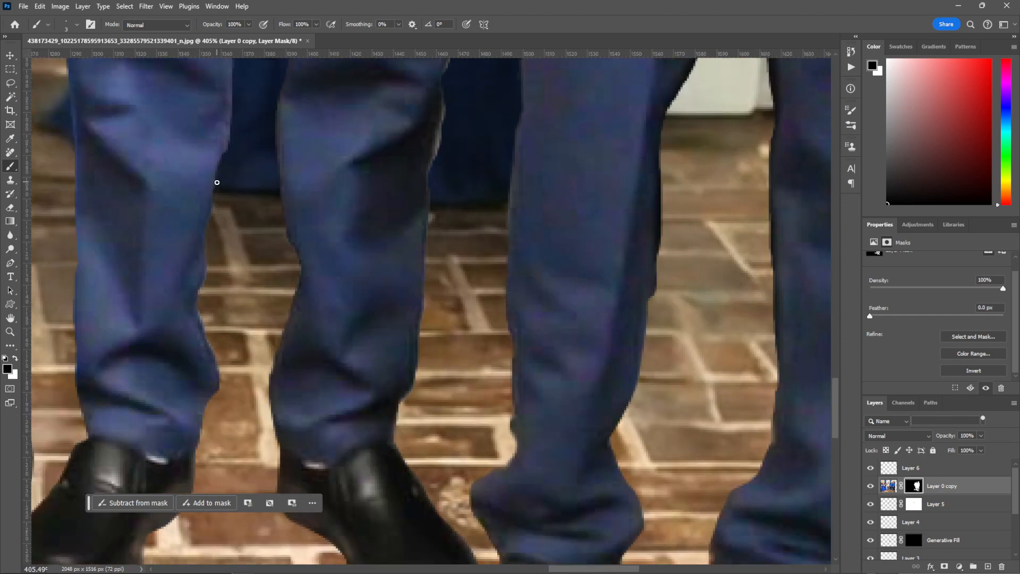
scroll(433, 269, "up", 10)
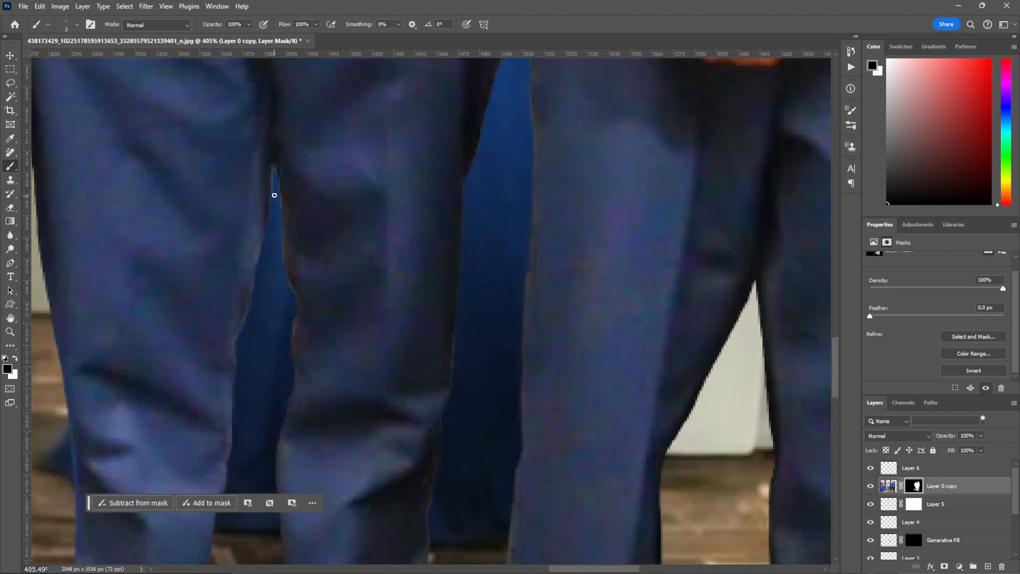
Step: Lasso the black side table behind the first bridesmaid's dress and run Generative Fill with the prompt "remove"
key("z")
left_click(291, 25)
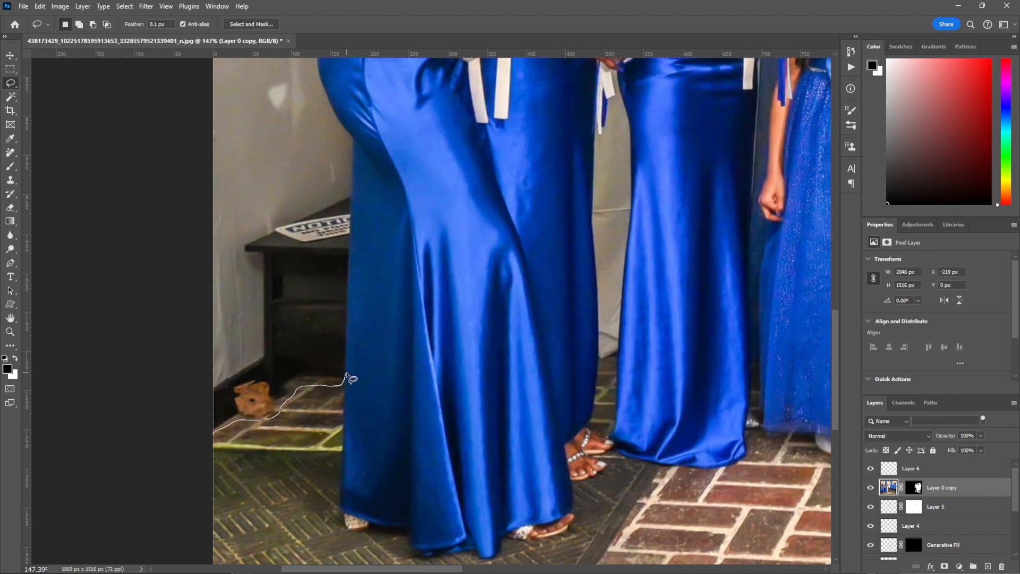
mouse_move(346, 380)
left_mouse_down()
mouse_move(237, 239)
mouse_move(340, 385)
left_mouse_up()
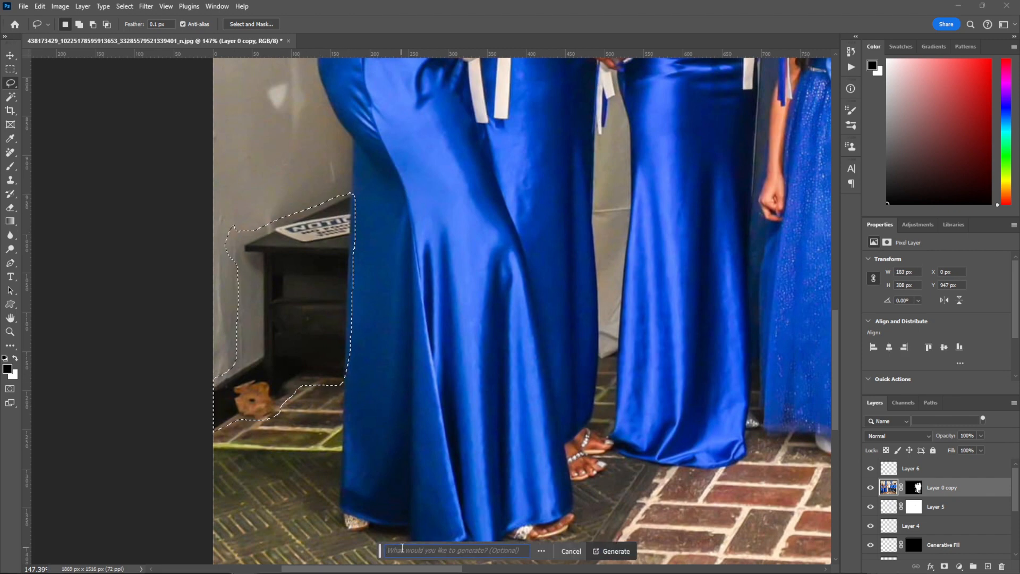
left_click(616, 550)
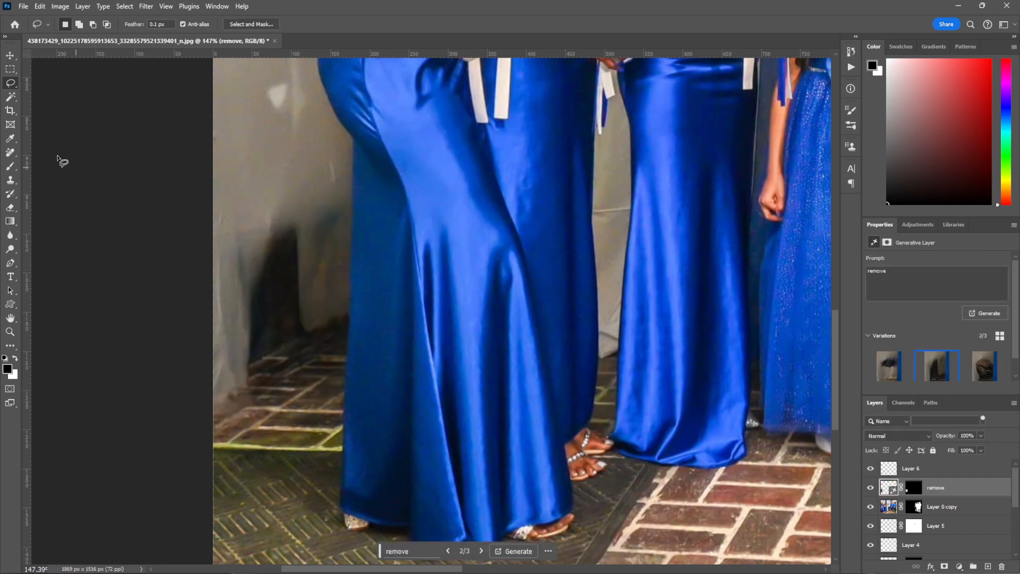
Step: Lasso the dark patch left on the wall, run Generative Fill with the prompt "wall" and preview another variation
left_click_drag(213, 215, 291, 350)
type("wall")
left_click(513, 551)
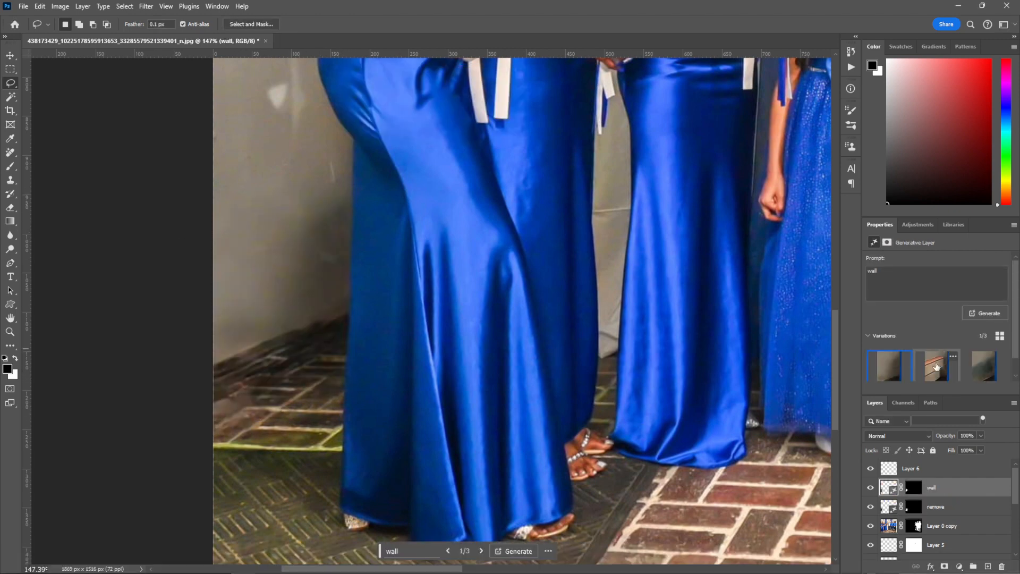
left_click(937, 367)
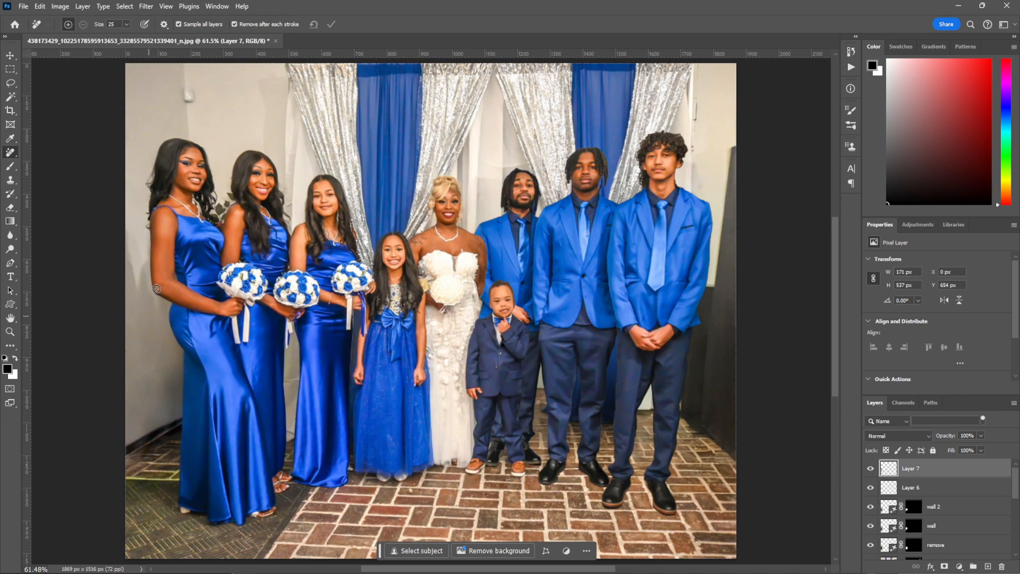
Step: Use the Remove tool on the vertical wall fixture beside the outer silver curtain and check the groomsmen's feet
left_click_drag(697, 65, 697, 111)
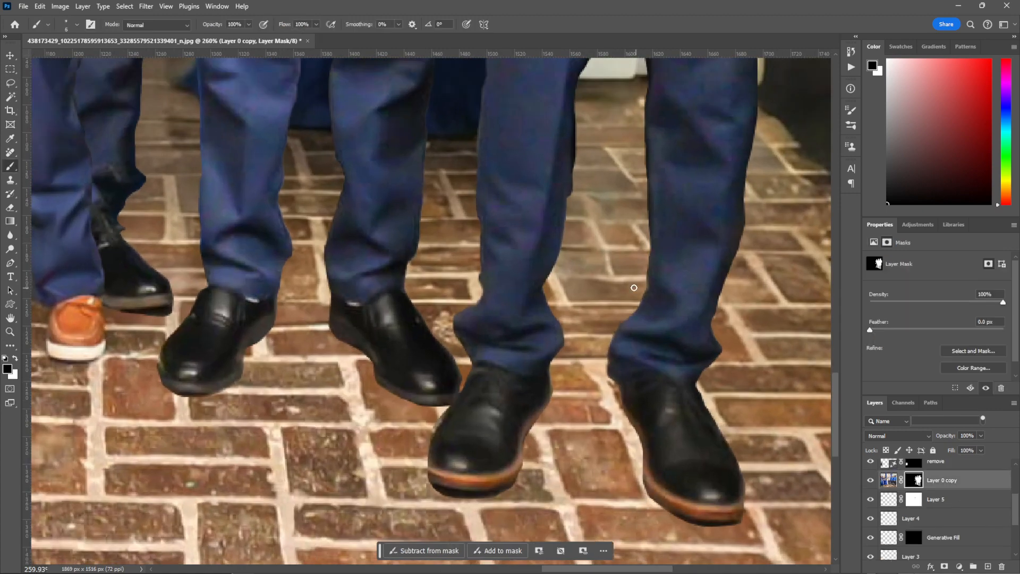
scroll(642, 216, "up", 4)
scroll(754, 269, "up", 6)
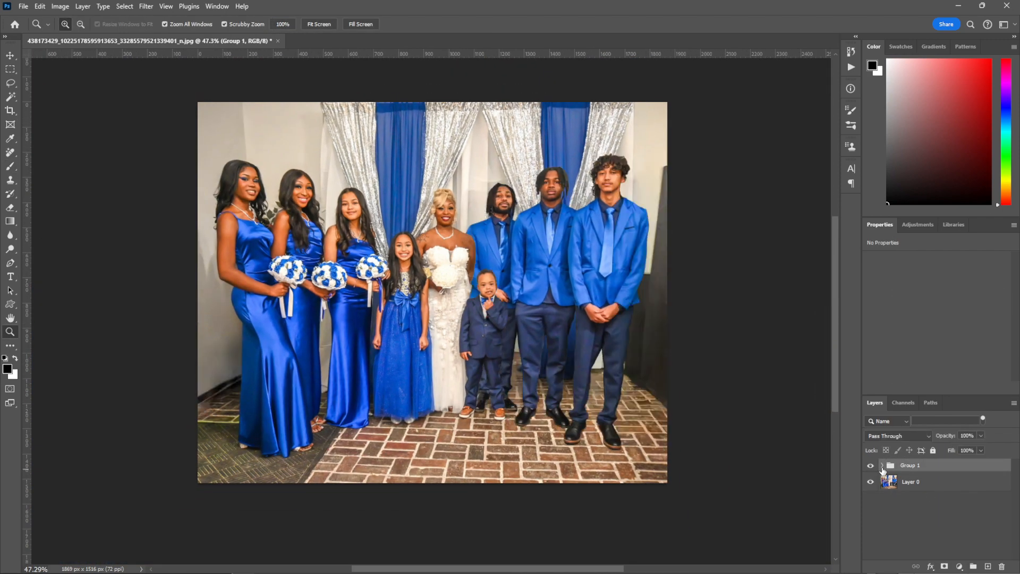
Step: Expand Group 1 and toggle its visibility to compare the retouched picture with the original photo
left_click(882, 465)
left_click(922, 510)
key("ctrl+0")
left_click_drag(313, 547, 770, 368)
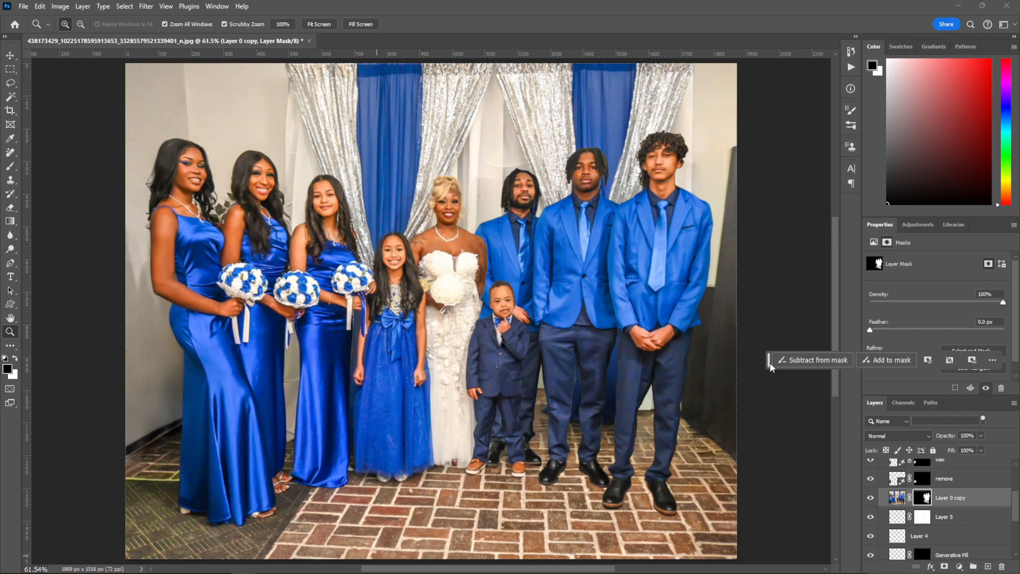
scroll(903, 504, "up", 3)
left_click(870, 465)
left_click(870, 465)
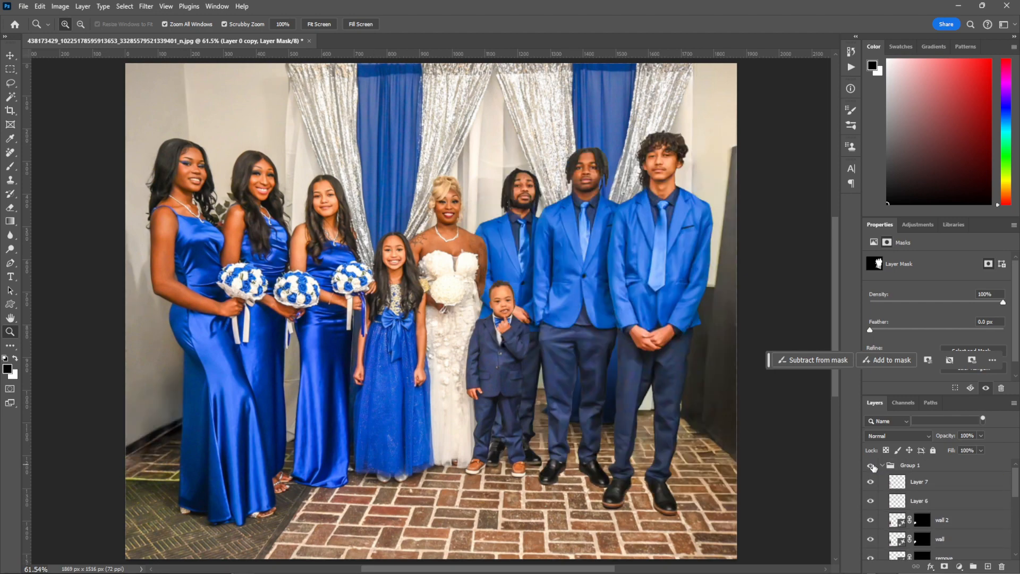
left_click(870, 466)
left_click(871, 466)
Step: Hide Group 1 and lasso the bride's shoulder, arm and bodice edge beside the groom
left_click(870, 465)
left_click_drag(486, 231, 563, 231)
key("l")
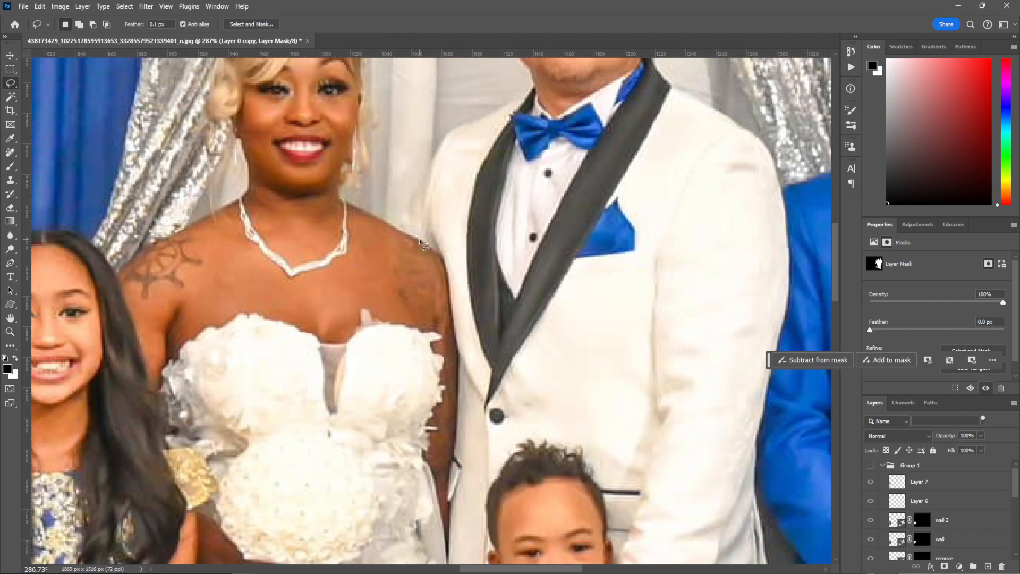
mouse_move(413, 235)
left_mouse_down()
mouse_move(443, 260)
mouse_move(451, 309)
left_mouse_up()
left_click_drag(450, 470, 412, 237)
Step: Try copying the bride's selected arm area to a new layer above Layer 7
left_click(40, 6)
left_click(52, 97)
left_click(918, 481)
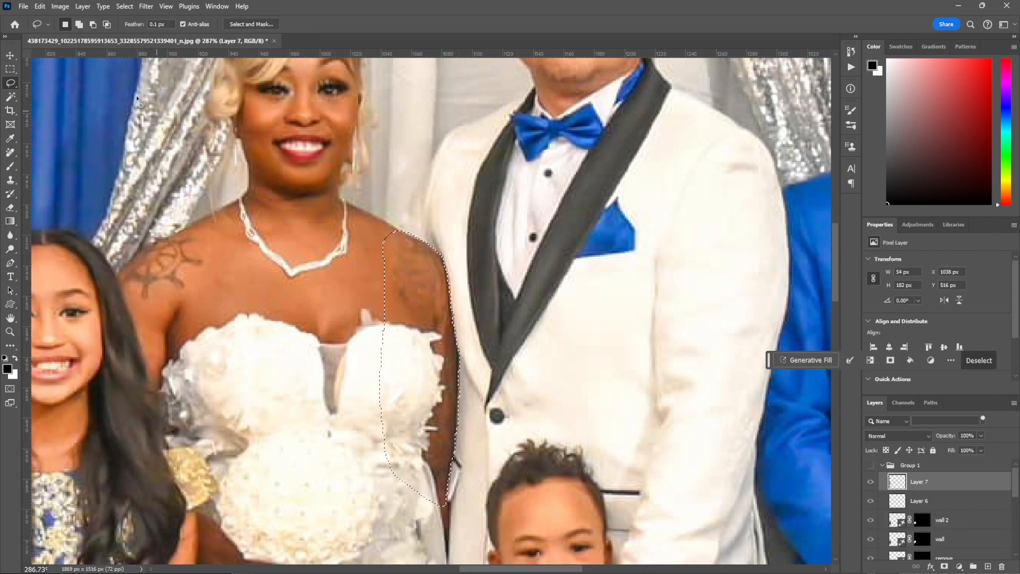
key("ctrl+v")
key("v")
scroll(410, 476, "down", 3)
left_click(870, 465)
left_click(40, 6)
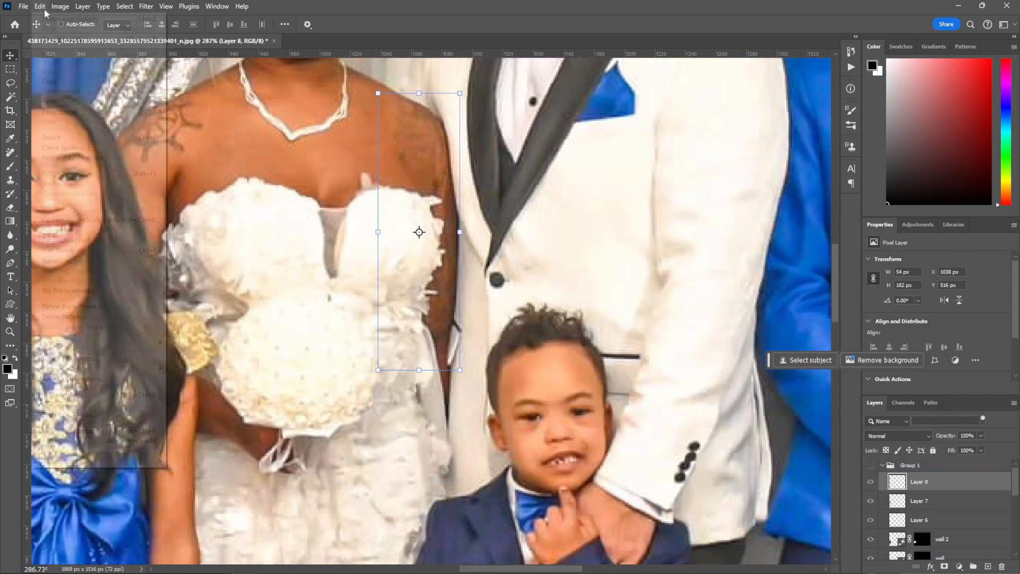
left_click(48, 17)
left_click(40, 7)
Step: Extend the lasso selection down the bride's forearm and skirt edge to the boy's shoulder
left_click(10, 83)
left_click_drag(448, 343, 448, 345)
left_click_drag(445, 497, 452, 449)
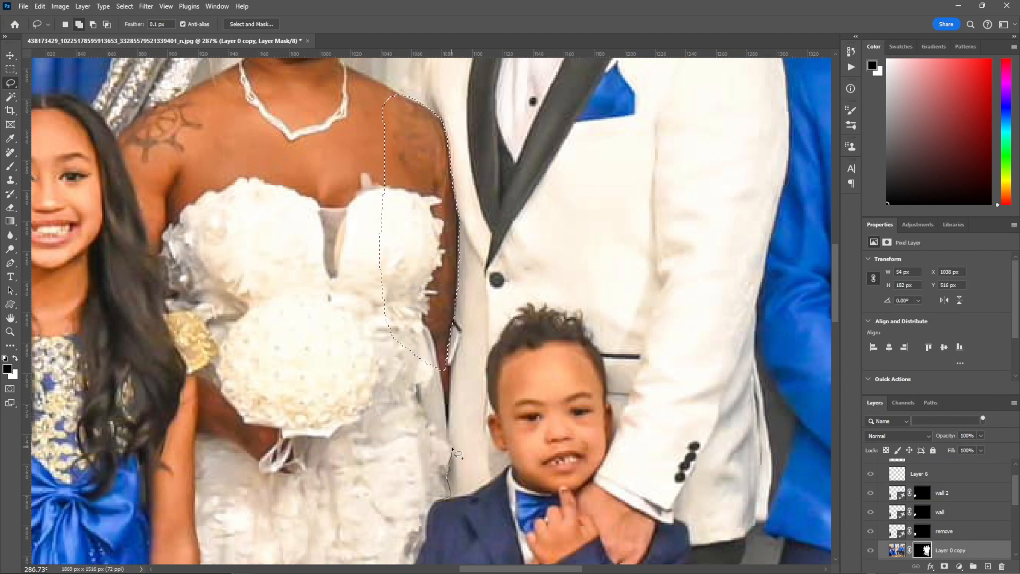
left_click_drag(398, 317, 427, 537)
Step: Copy the selected arm and dress area to a new layer at the top of Group 1 and show the group
left_click(39, 6)
left_click(52, 96)
key("ctrl+v")
left_click_drag(918, 550, 925, 473)
left_click(870, 466)
Step: Add a layer beneath the pasted arm and cover the old protruding arm with cloned blue jacket, cleaning up with the Remove tool
left_click(915, 496)
left_click(988, 566)
left_click(10, 180)
scroll(486, 160, "up", 2)
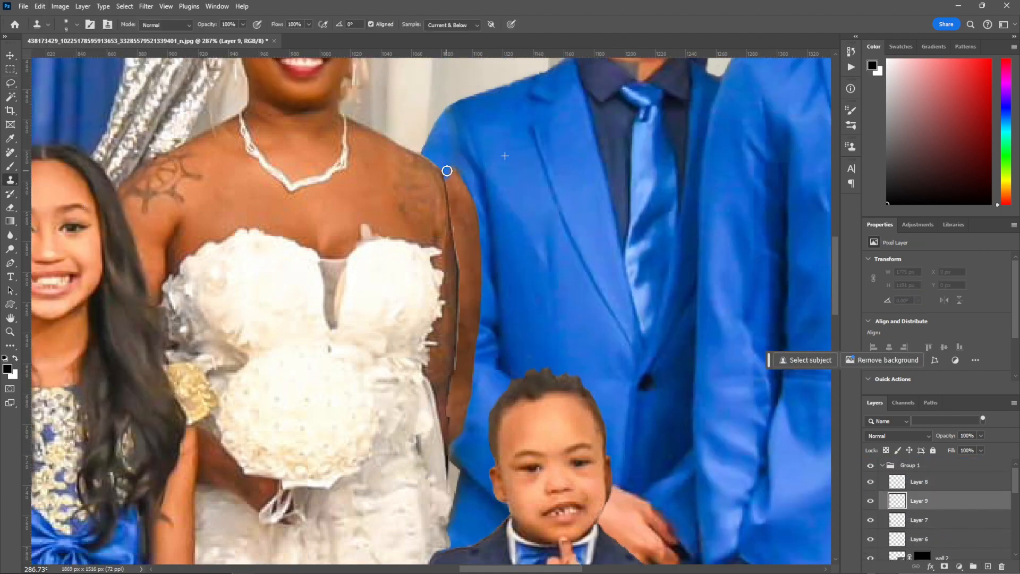
mouse_move(447, 171)
left_mouse_down()
mouse_move(454, 217)
mouse_move(479, 257)
mouse_move(459, 246)
mouse_move(460, 340)
mouse_move(483, 410)
mouse_move(458, 429)
mouse_move(467, 369)
mouse_move(442, 415)
mouse_move(468, 428)
left_mouse_up()
key("j")
left_click_drag(461, 209, 476, 268)
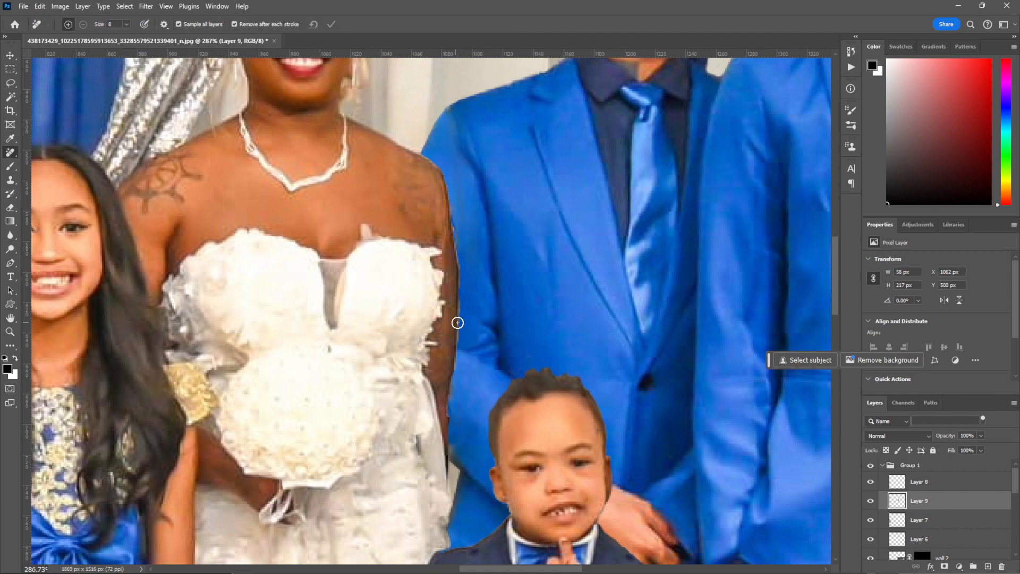
Step: Add a new top layer and clone-stamp away the fringe along the outer edge of the bride's shoulder and arm
left_click(897, 484)
key("z")
left_click_drag(459, 222, 494, 222)
left_click(986, 565)
left_click(11, 181)
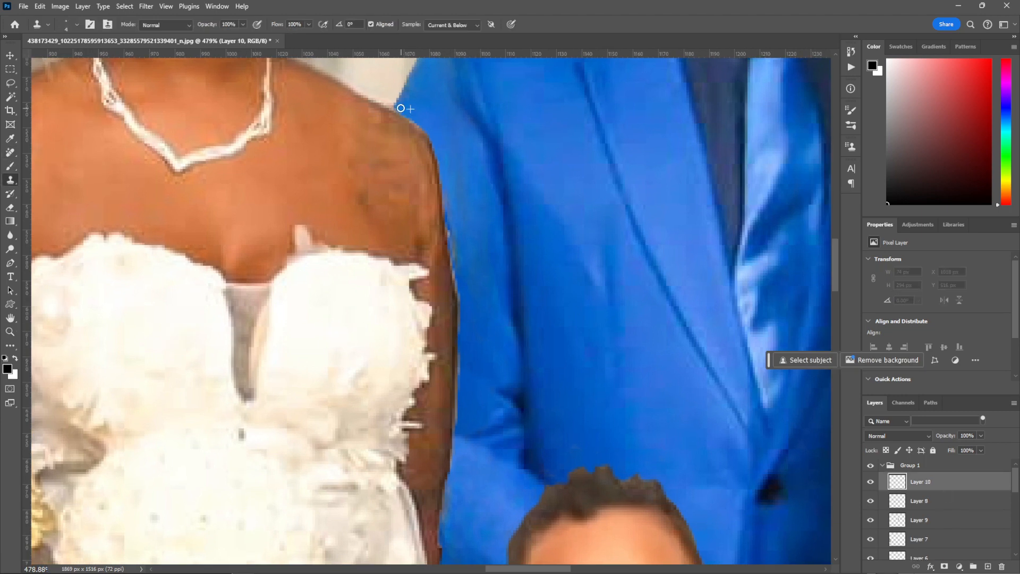
mouse_move(401, 108)
left_mouse_down()
mouse_move(439, 151)
mouse_move(471, 245)
left_mouse_up()
left_click_drag(458, 280, 467, 367)
scroll(471, 378, "down", 8)
left_click(463, 131, "alt")
left_click(461, 117)
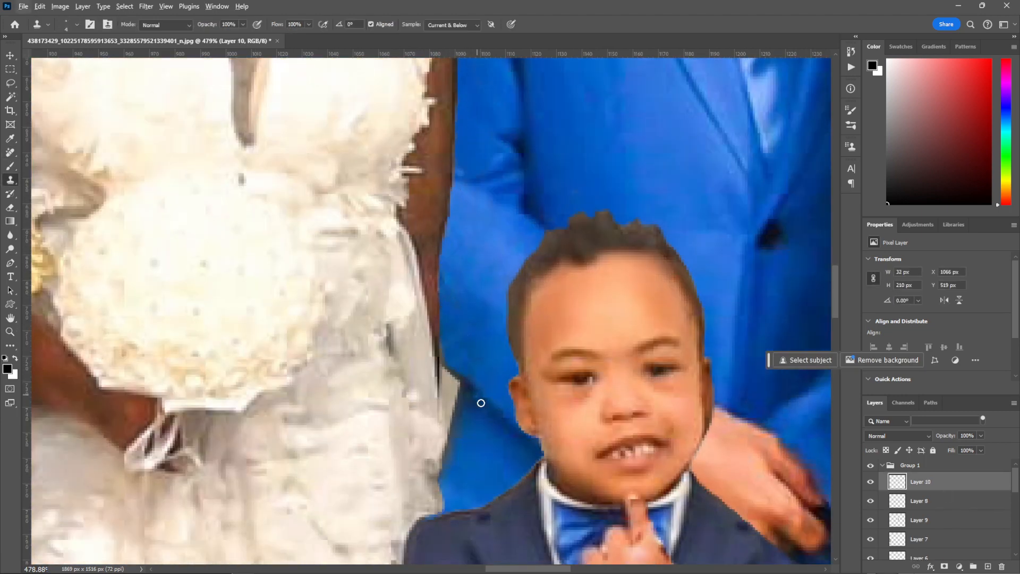
Step: Select the whole canvas and paste a merged copy of the picture as a new top layer
key("z")
key("ctrl+0")
key("ctrl+a")
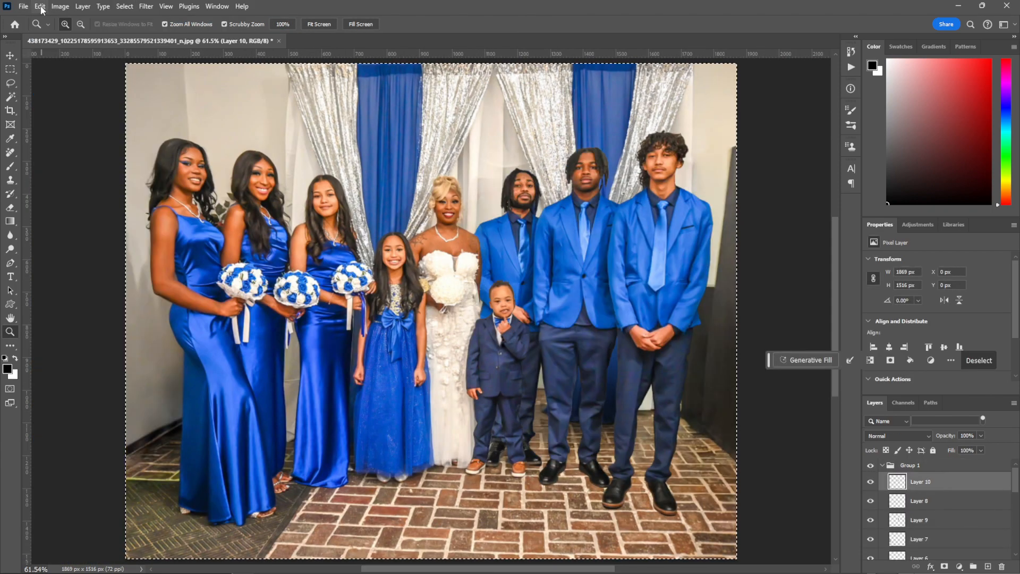
key("ctrl+shift+c")
key("ctrl+v")
Step: Add a new layer and use the Remove tool along the baseboard beside the first bridesmaid's dress
left_click_drag(153, 420, 228, 420)
left_click(987, 567)
key("j")
key("shift+j")
left_click_drag(150, 444, 227, 404)
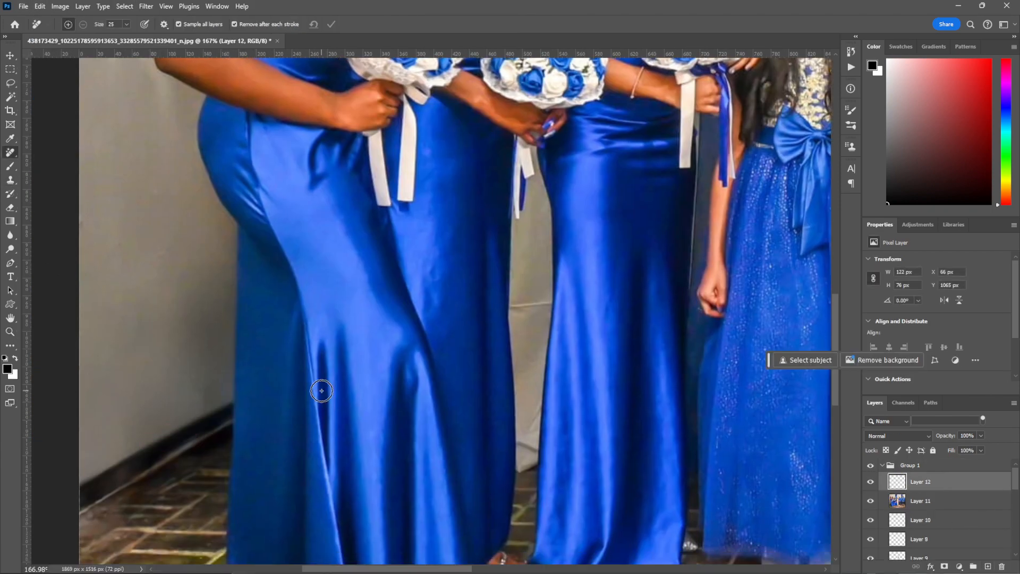
Step: Paste another merged copy of the full picture on top, including the baseboard cleanup
key("z")
key("ctrl+0")
left_click(124, 6)
left_click(126, 19)
left_click(39, 6)
left_click(60, 95)
key("ctrl+v")
left_click(850, 528)
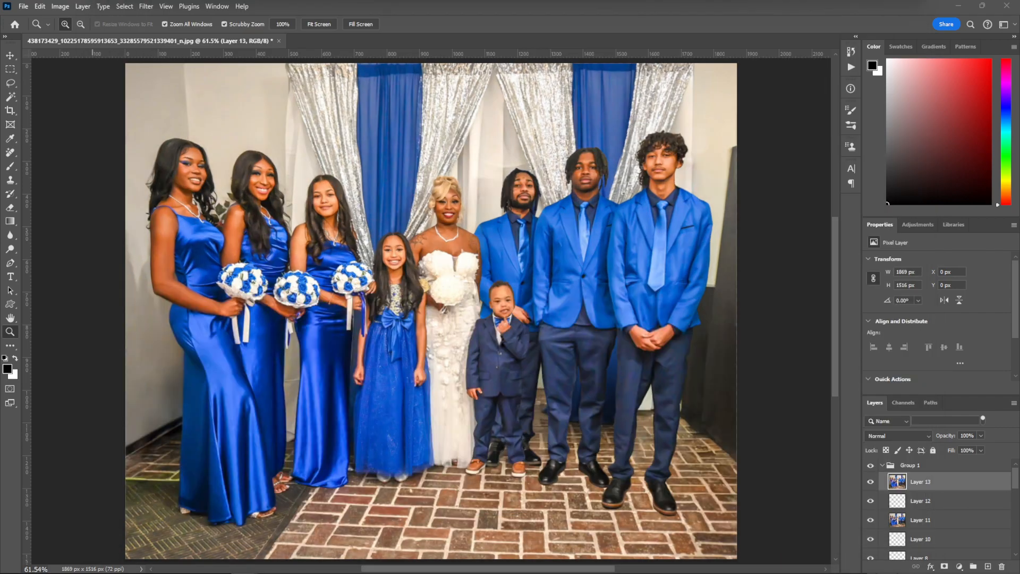
Step: Copy the outer side of the curly-haired groomsman's hair from the original JPG into the PNG version and align it with his head
left_click(22, 6)
left_click_drag(542, 171, 601, 170)
left_click(12, 153)
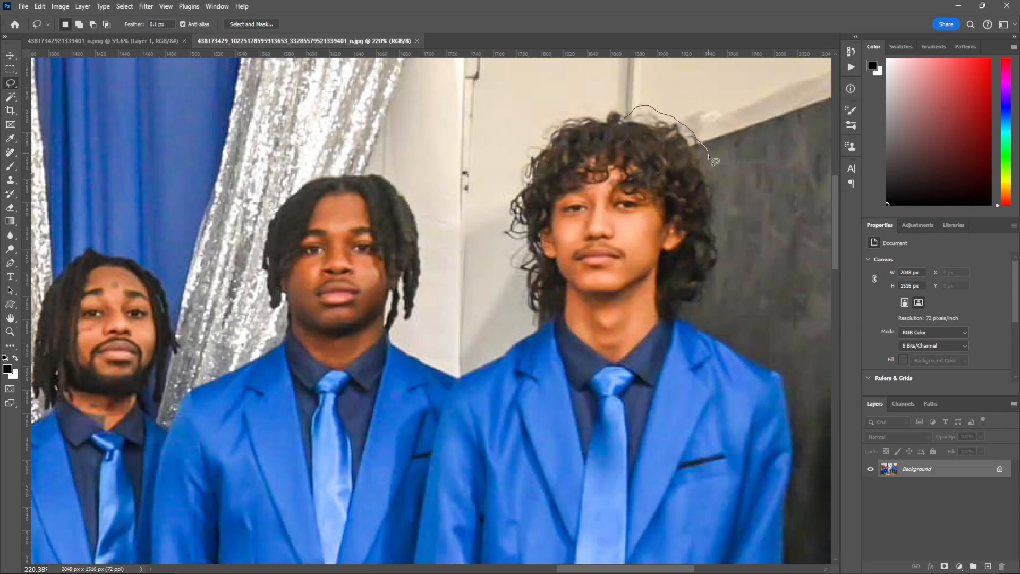
left_click(40, 6)
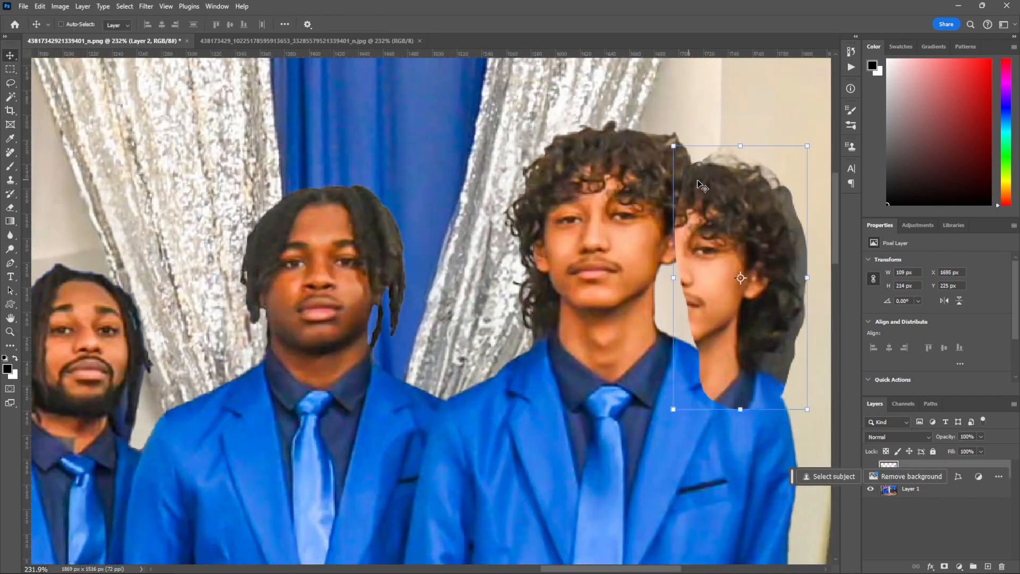
left_click_drag(739, 265, 661, 239)
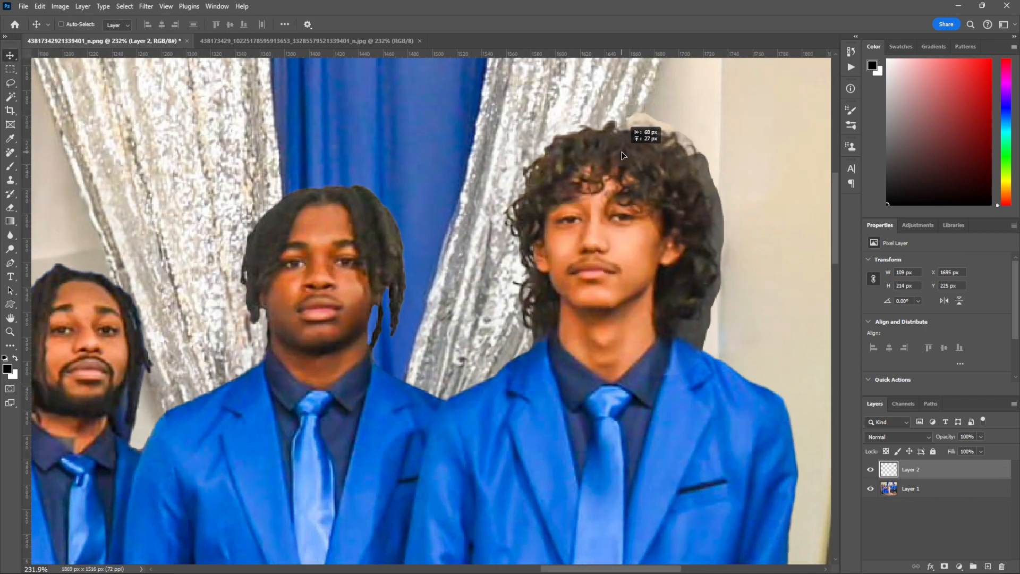
Step: Add a mask to the pasted hair layer and brush black over the old background around the top and side of his curls
key("z")
left_click_drag(761, 192, 790, 189)
left_click(944, 566)
left_click(10, 166)
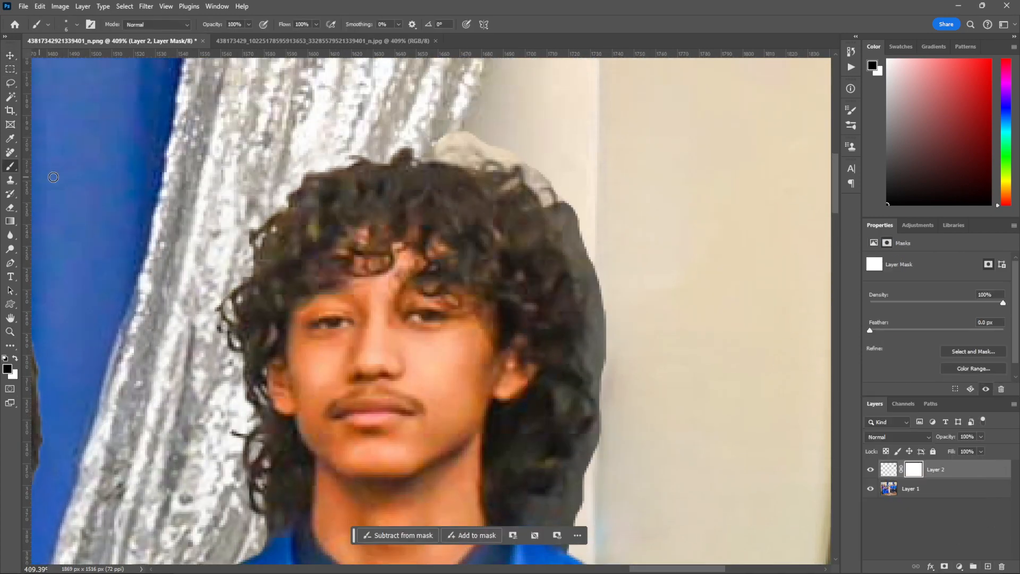
mouse_move(440, 142)
left_mouse_down()
mouse_move(533, 163)
mouse_move(584, 231)
mouse_move(599, 378)
left_mouse_up()
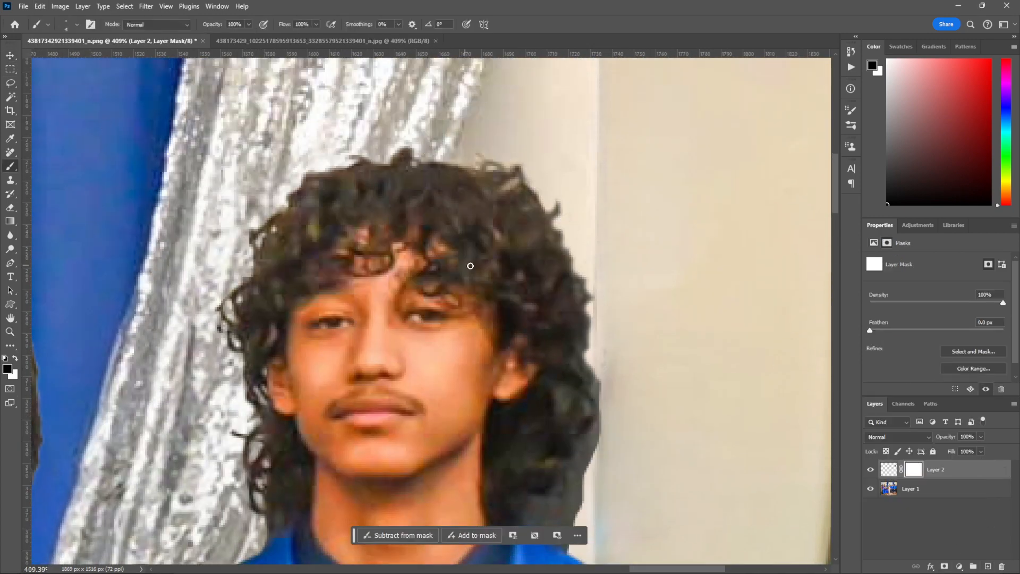
Step: Paint black at reduced brush opacity on the mask along the lower curls beside his neck, adjusting the brush size
left_click_drag(212, 24, 200, 24)
key("bracketleft")
key("bracketleft")
mouse_move(584, 364)
left_mouse_down()
mouse_move(596, 394)
mouse_move(575, 467)
mouse_move(576, 409)
mouse_move(543, 451)
mouse_move(571, 403)
left_mouse_up()
scroll(574, 466, "down", 2)
key("bracketright")
key("bracketright")
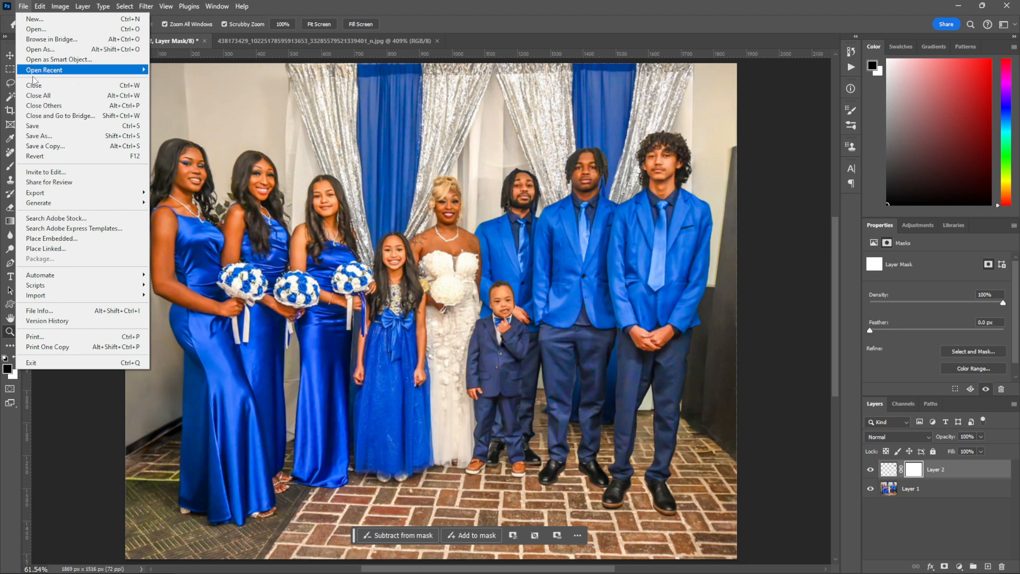
Step: Save the retouched picture as the PNG file 43817342.png in the fix legs folder
left_click(45, 69)
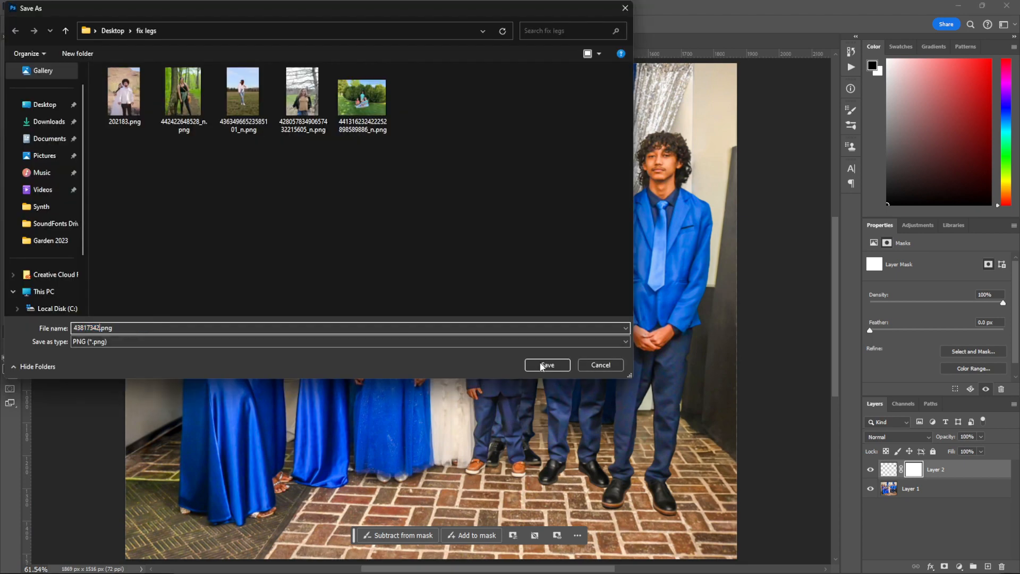